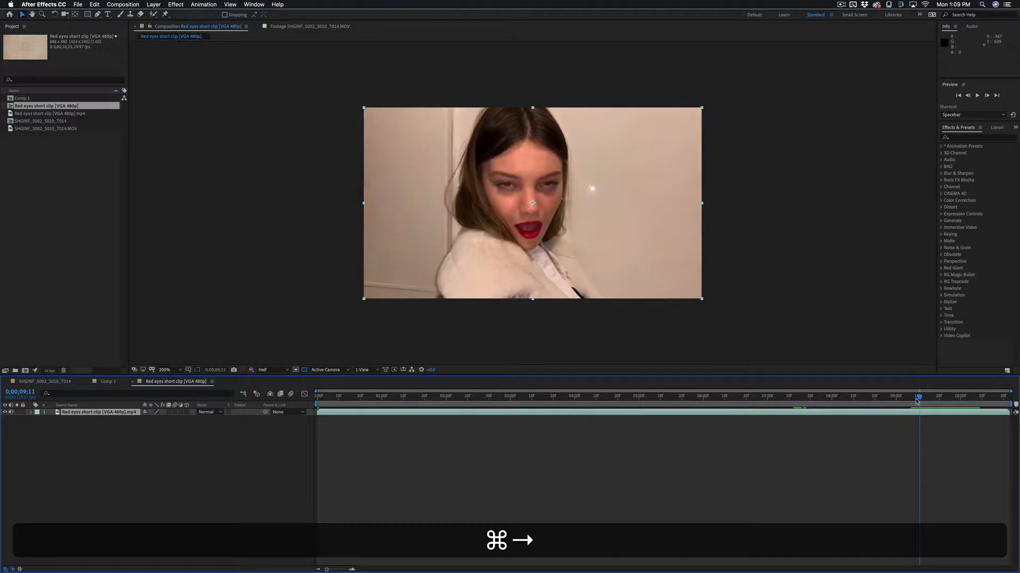
Split the red eyes clip layer at 0;00;09;11, after comparing the neighbouring frames
{"action": "key", "text": "super+Left"}
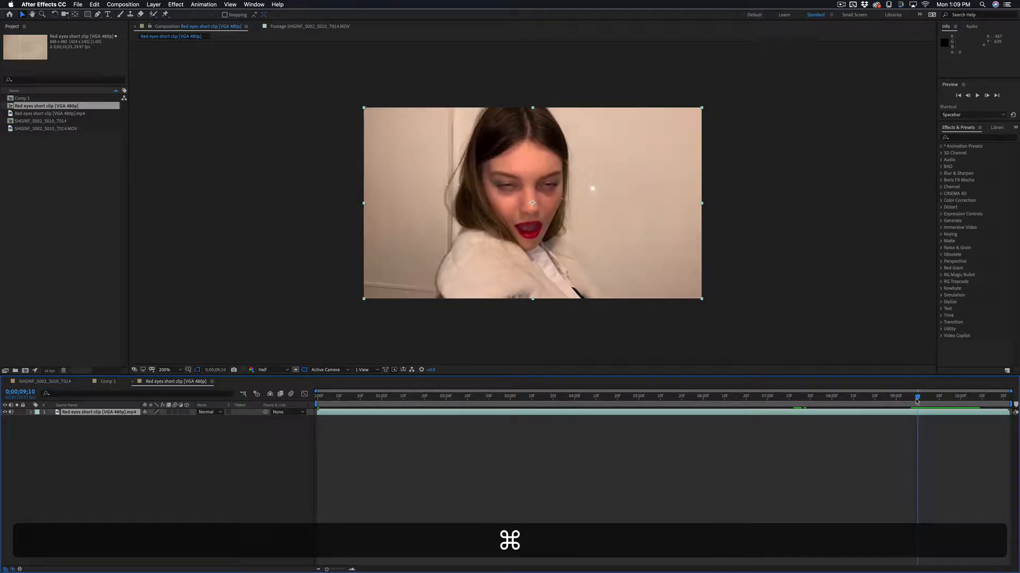
{"action": "key", "text": "super+Right"}
{"action": "key", "text": "super+Left"}
{"action": "key", "text": "super+Right"}
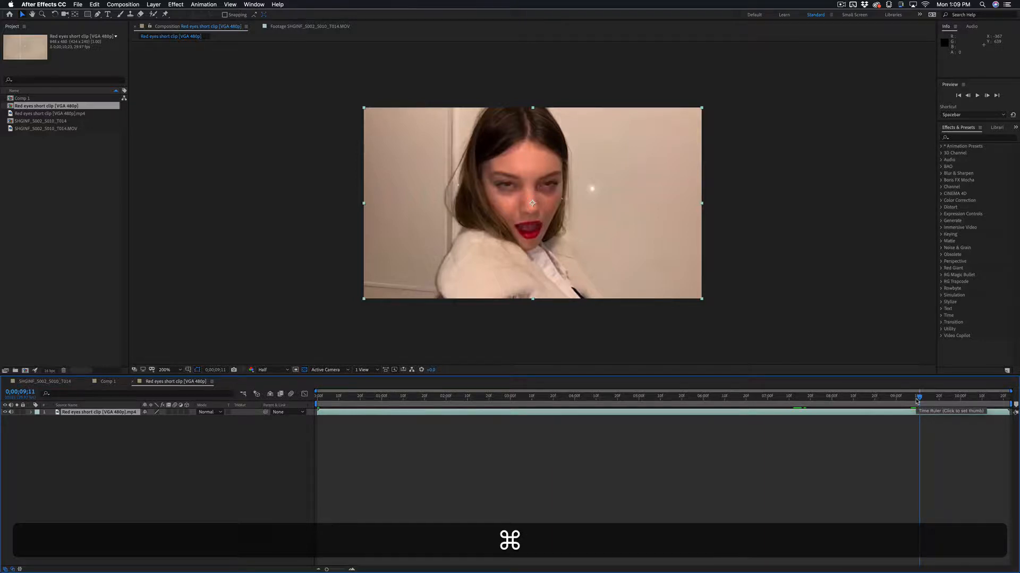
{"action": "key", "text": "super+shift+d"}
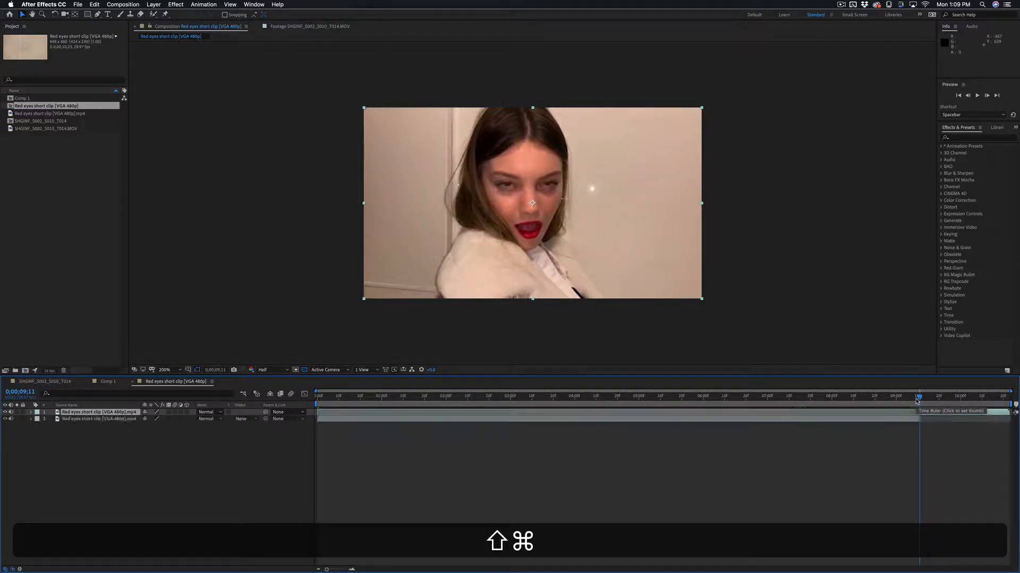
Save the project under the name eyes
{"action": "key", "text": "super+shift+s"}
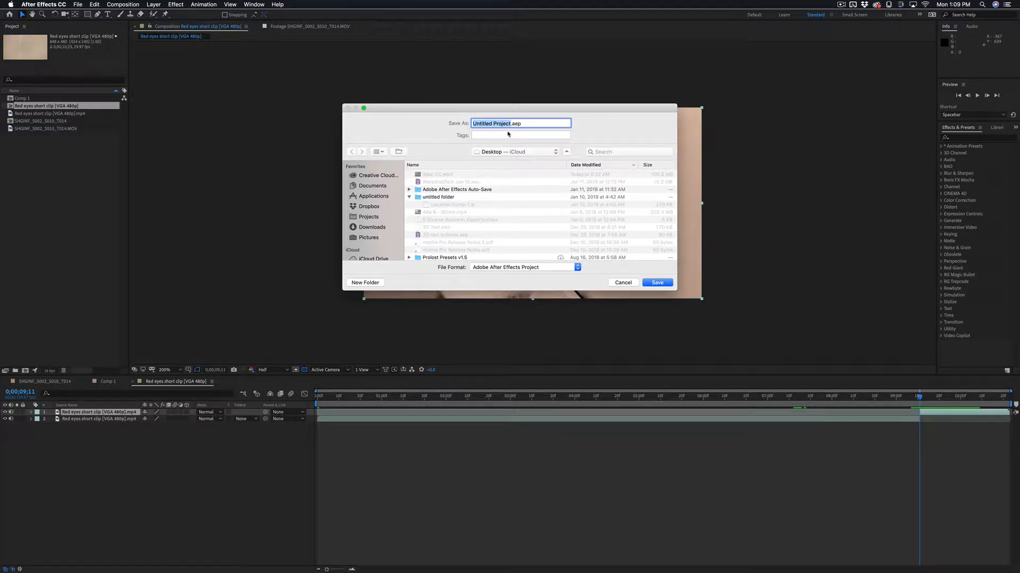
{"action": "type", "text": "eyes"}
{"action": "key", "text": "Return"}
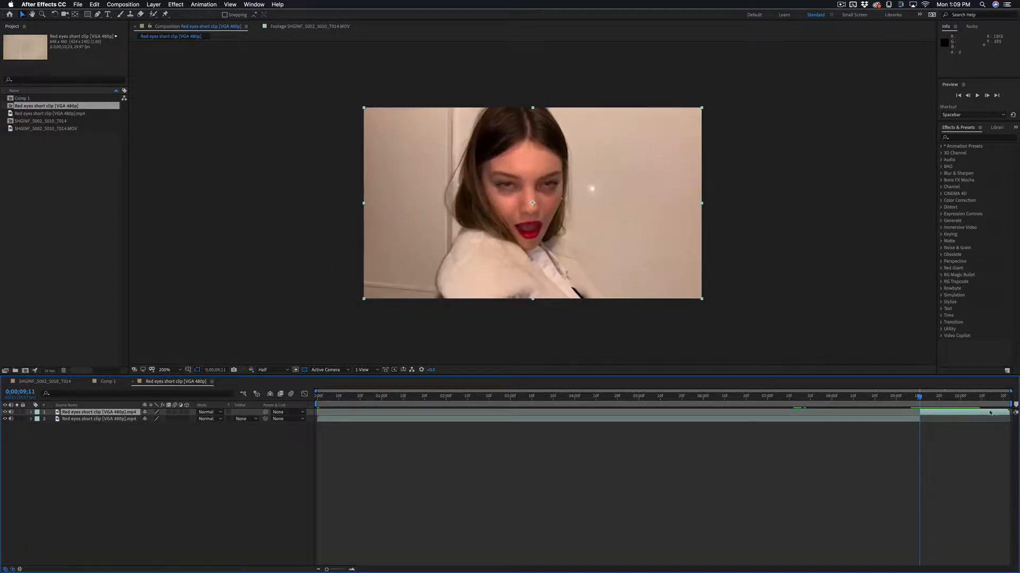
Switch to the Motion Tracking workspace and start Stabilize Motion on the second part of the split clip
{"action": "left_click", "coordinate": [957, 412]}
{"action": "left_click", "coordinate": [919, 14]}
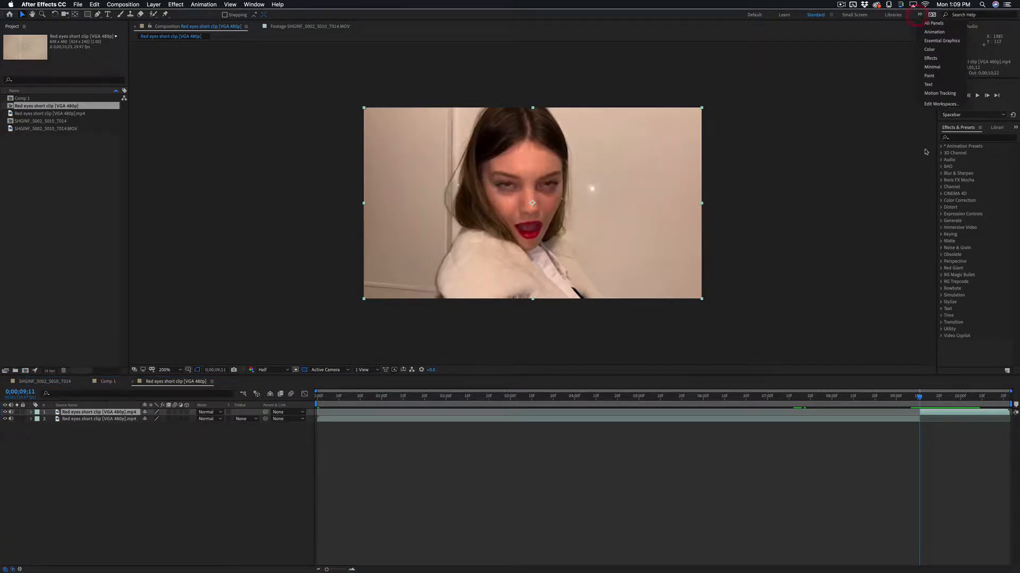
{"action": "left_click", "coordinate": [940, 94]}
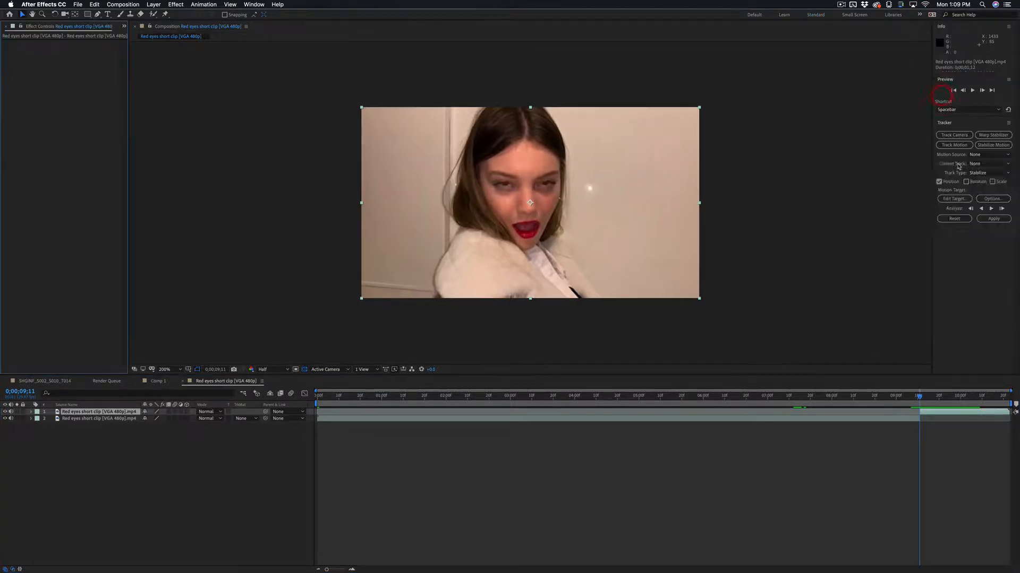
{"action": "left_click", "coordinate": [976, 148]}
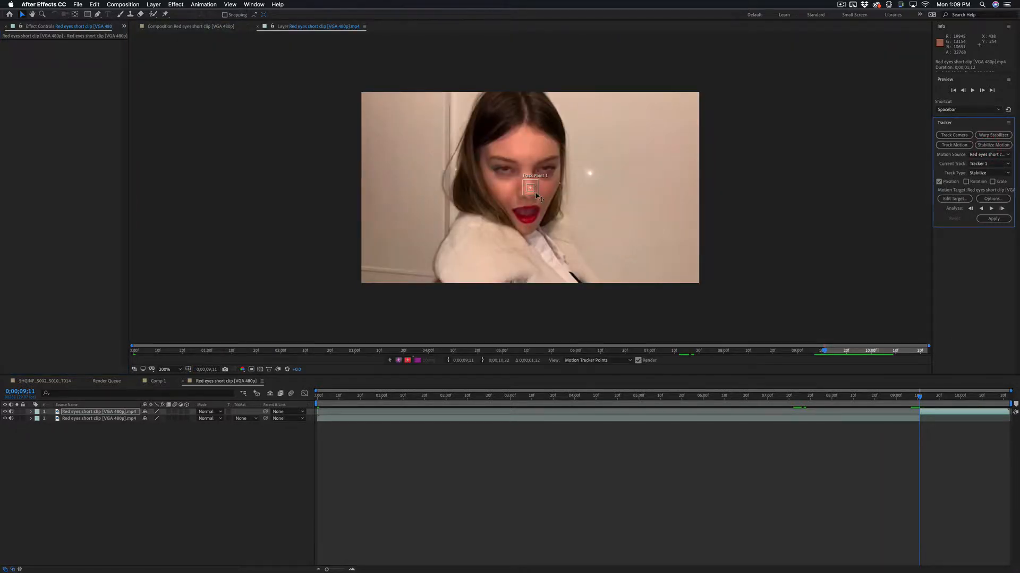
Place the track point over the inner corner of one eye, enlarge its regions, and analyze the motion forward
{"action": "key", "text": "super"}
{"action": "key", "text": "super+="}
{"action": "key", "text": "super+="}
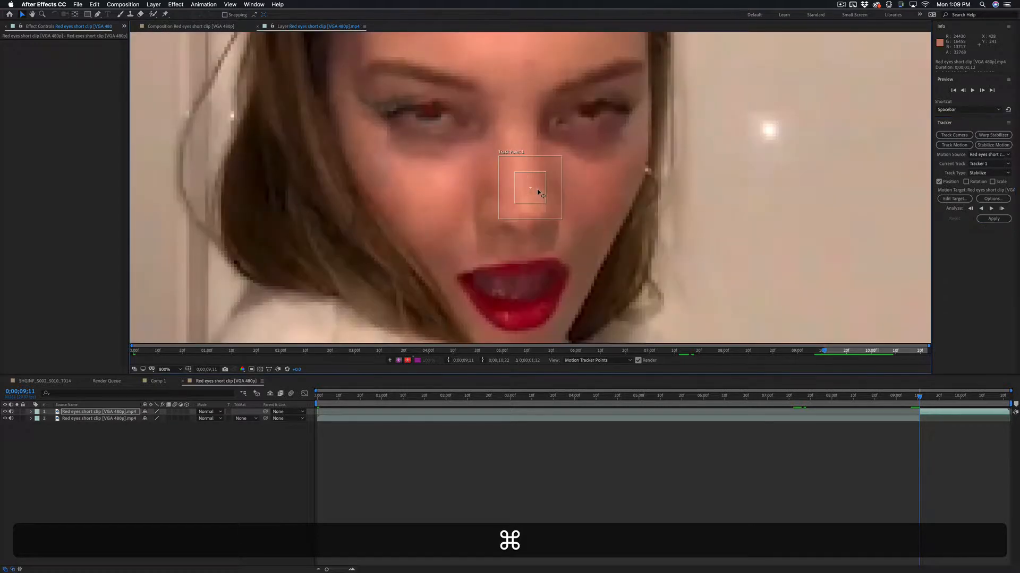
{"action": "mouse_move", "coordinate": [530, 186]}
{"action": "left_mouse_down"}
{"action": "mouse_move", "coordinate": [469, 129]}
{"action": "mouse_move", "coordinate": [501, 159]}
{"action": "mouse_move", "coordinate": [524, 164]}
{"action": "left_mouse_up"}
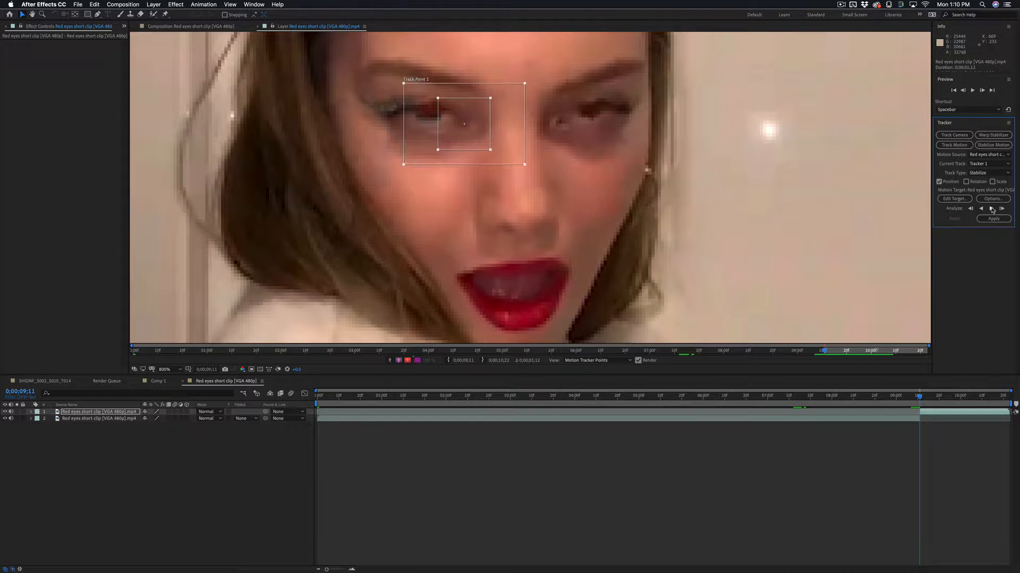
{"action": "left_click", "coordinate": [991, 209]}
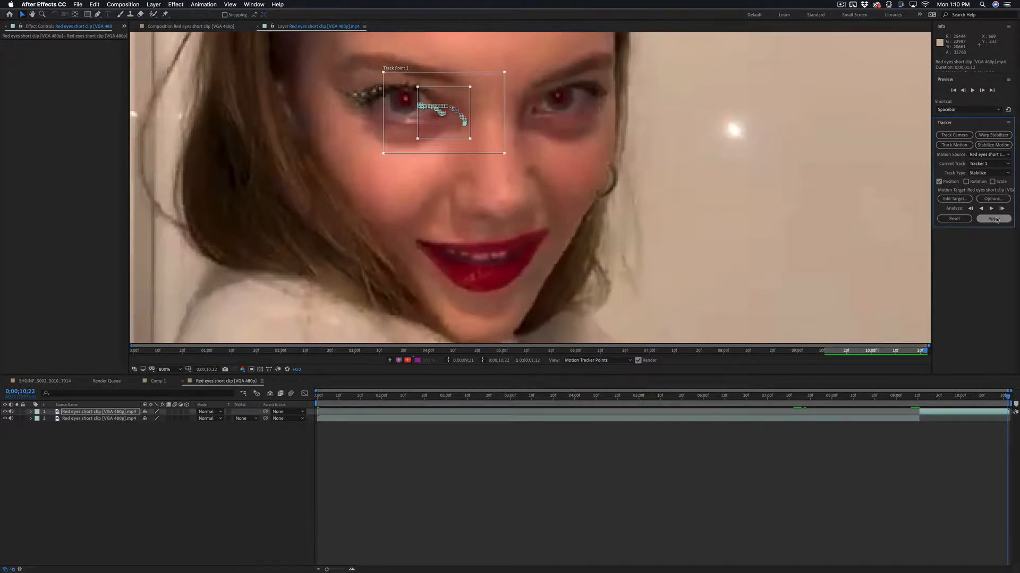
Apply the stabilization in X and Y and return to the composition view at 0;00;09;19, close up on the eyes
{"action": "left_click", "coordinate": [993, 218]}
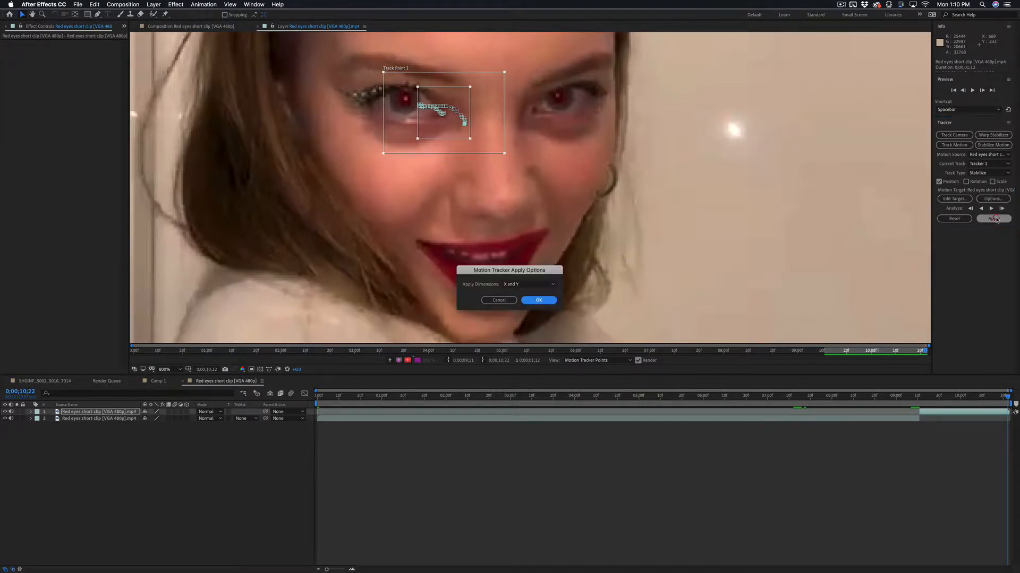
{"action": "left_click", "coordinate": [538, 301]}
{"action": "left_click_drag", "start_coordinate": [989, 395], "coordinate": [964, 393]}
{"action": "double_click", "coordinate": [392, 186]}
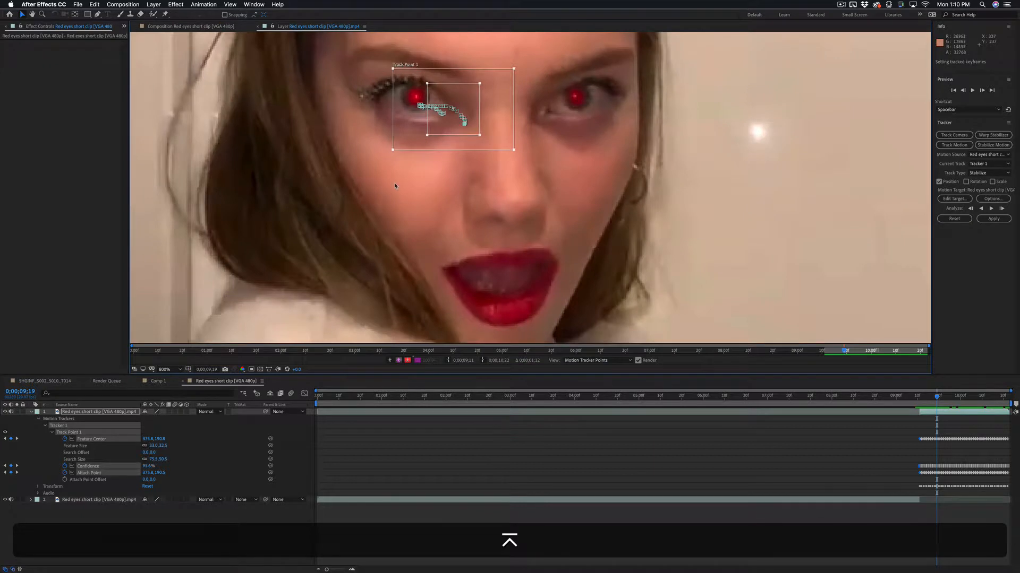
{"action": "left_click", "coordinate": [190, 27]}
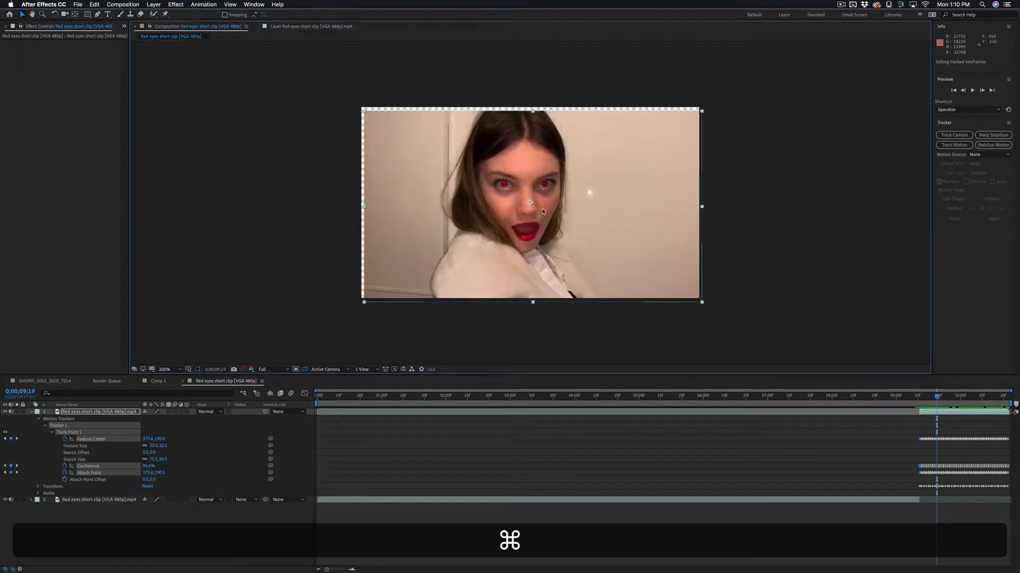
{"action": "scroll", "coordinate": [542, 211], "scroll_direction": "up", "scroll_amount": 3}
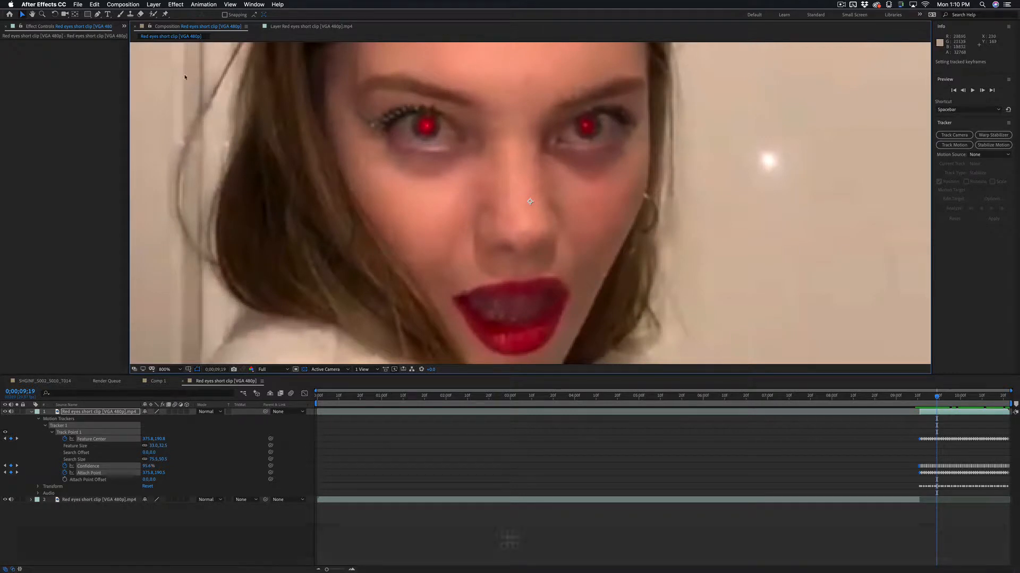
Set up the Ellipse tool with no layer selected, using a 0 px stroke and the blue fill 5247F7
{"action": "left_click_drag", "start_coordinate": [85, 16], "coordinate": [116, 31]}
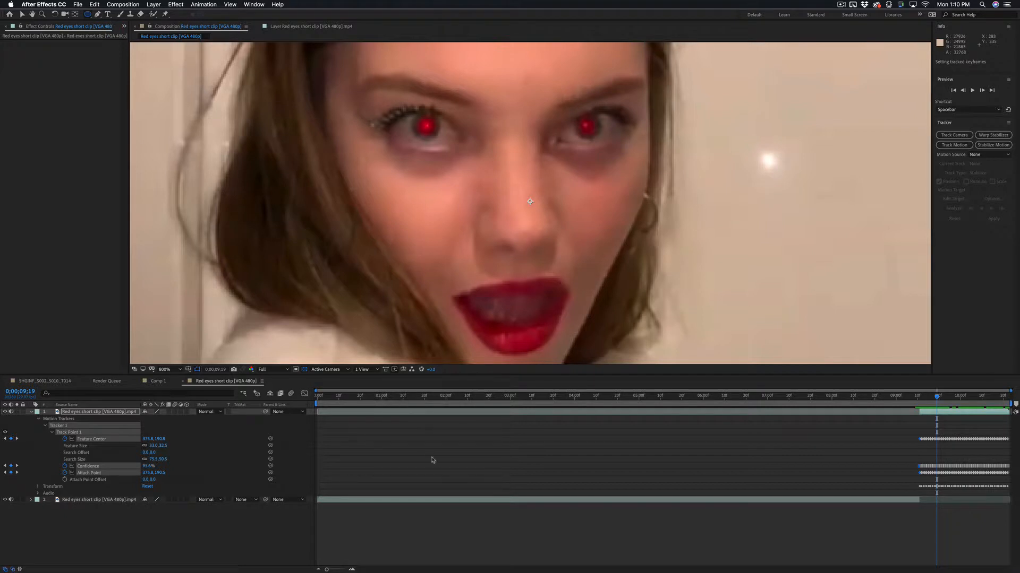
{"action": "left_click", "coordinate": [572, 458]}
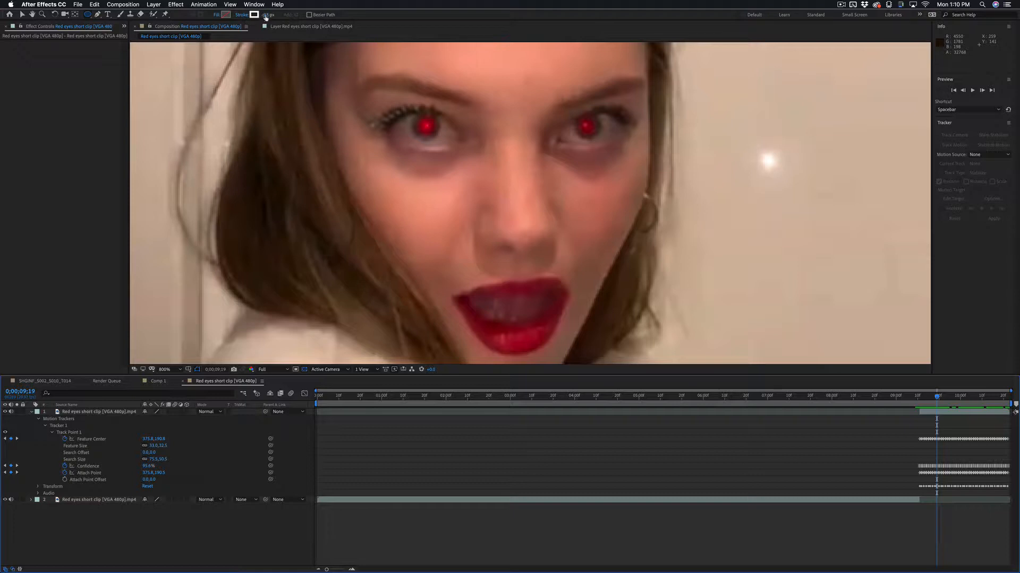
{"action": "left_click_drag", "start_coordinate": [265, 18], "coordinate": [190, 13]}
{"action": "left_click", "coordinate": [226, 14]}
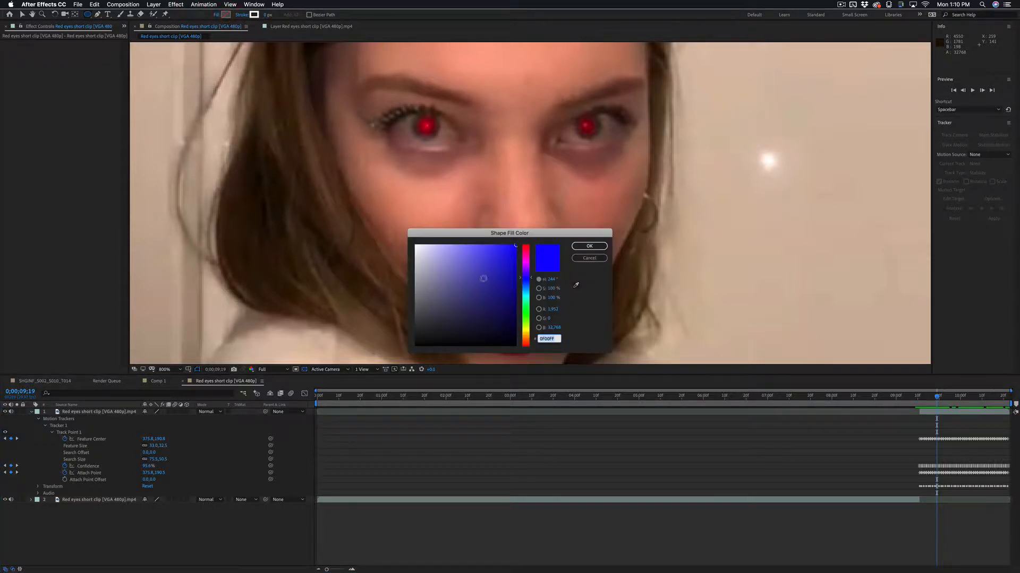
{"action": "left_click", "coordinate": [487, 248]}
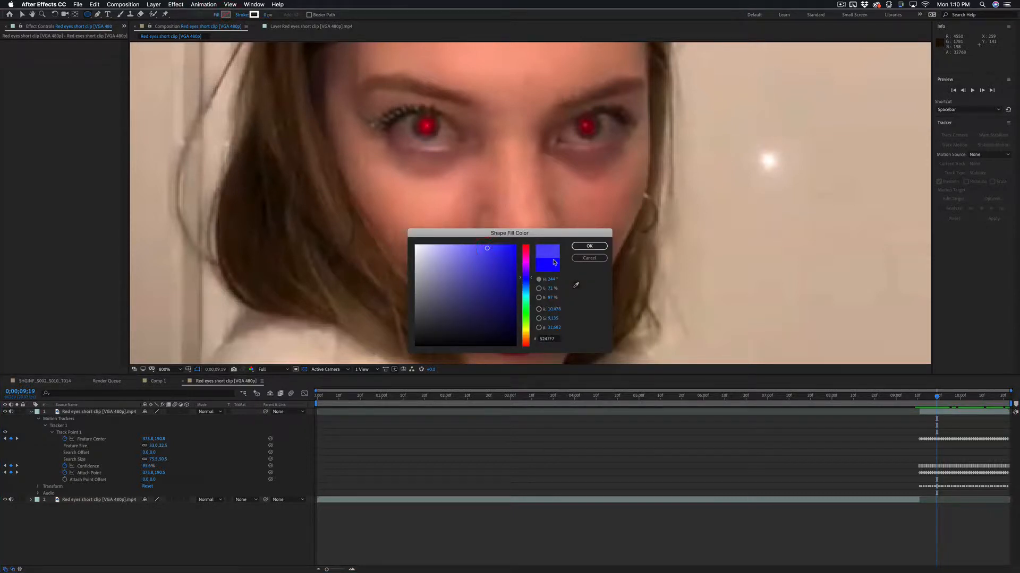
{"action": "left_click", "coordinate": [589, 246]}
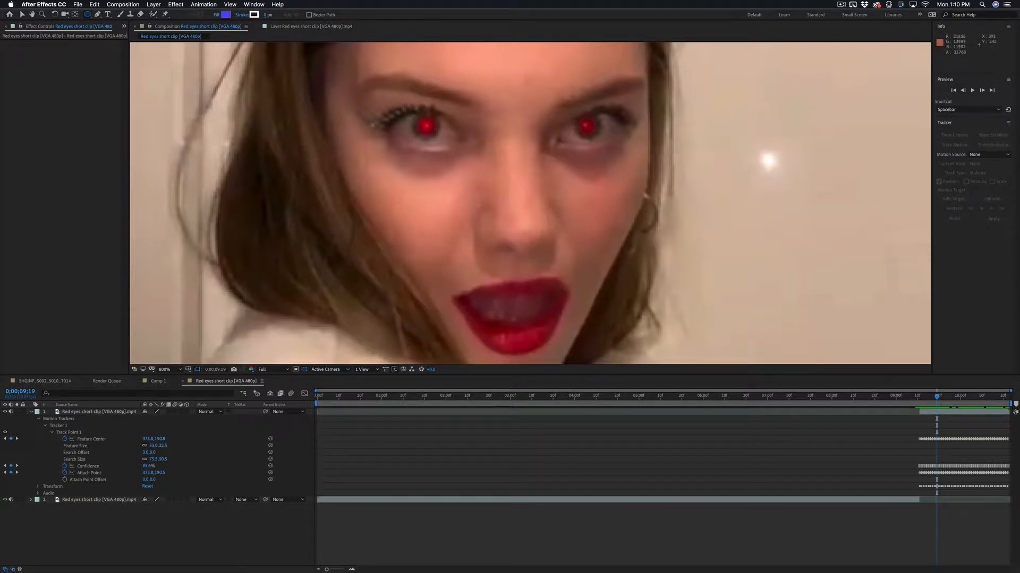
Draw a small blue ellipse over each red pupil on one shape layer and nudge the second one into place
{"action": "left_click_drag", "start_coordinate": [417, 116], "coordinate": [436, 136]}
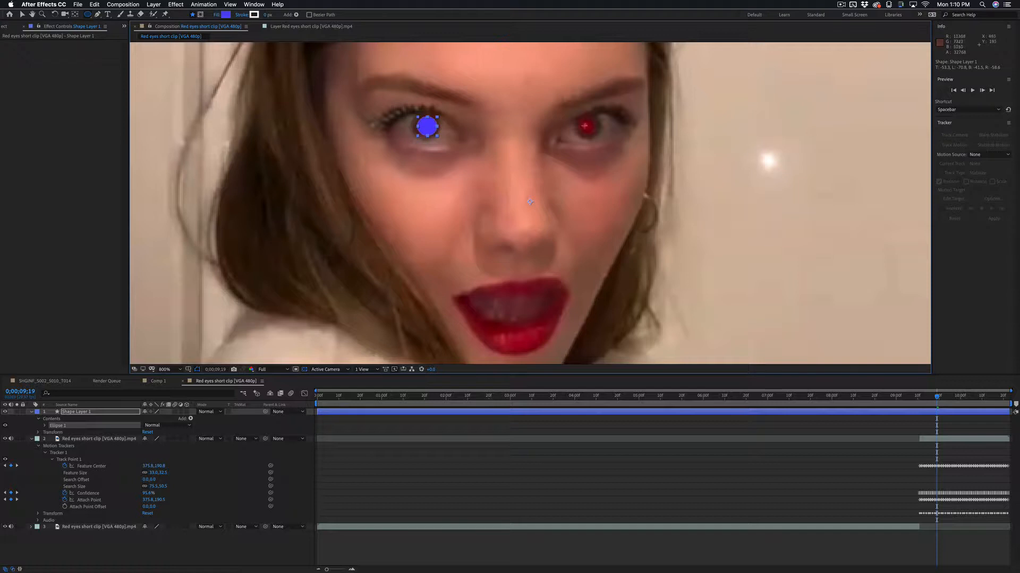
{"action": "left_click_drag", "start_coordinate": [578, 117], "coordinate": [596, 139]}
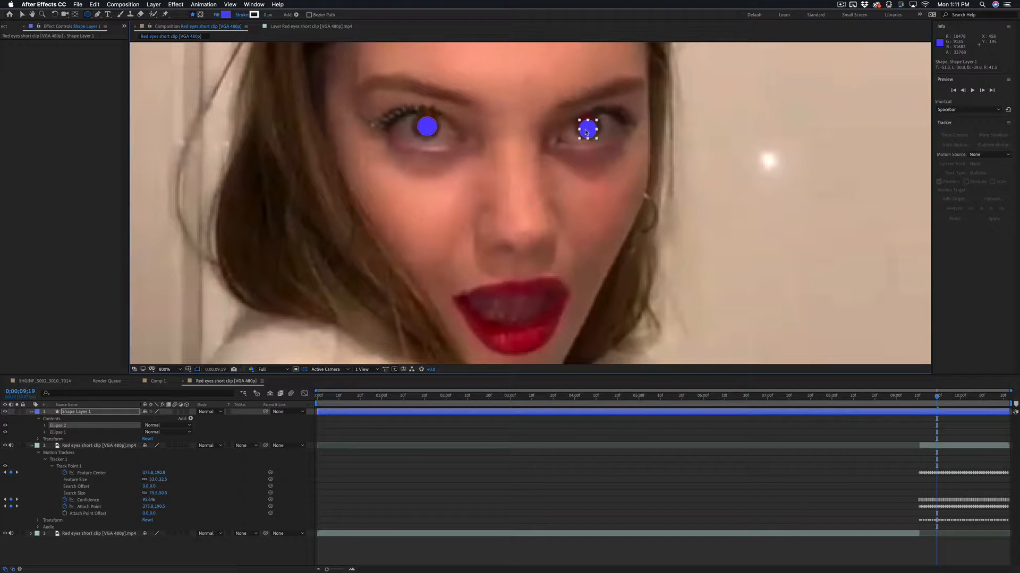
{"action": "key", "text": "v"}
{"action": "left_click_drag", "start_coordinate": [586, 132], "coordinate": [585, 130]}
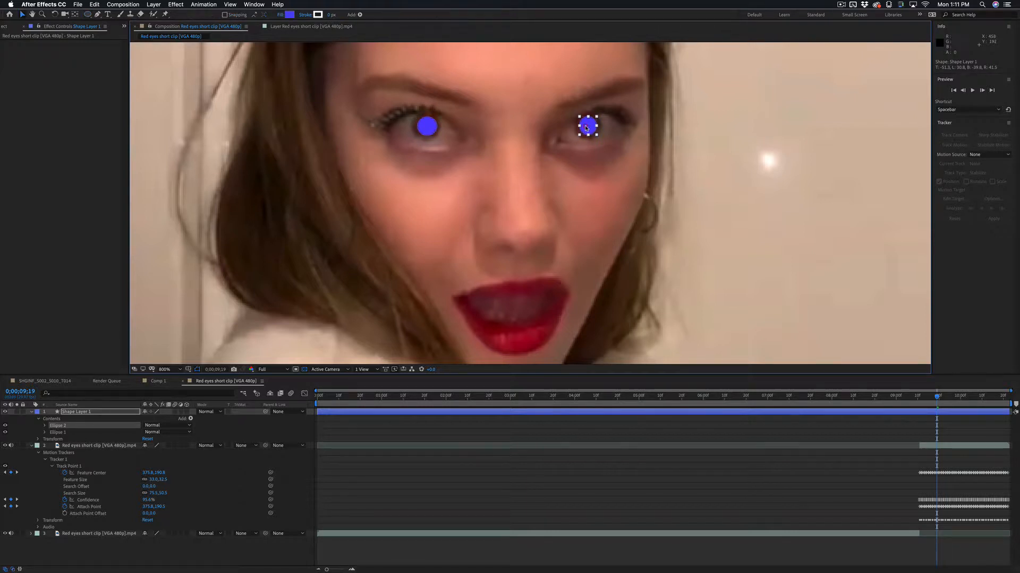
Set the blending mode of Shape Layer 1 to Multiply
{"action": "left_click", "coordinate": [430, 127]}
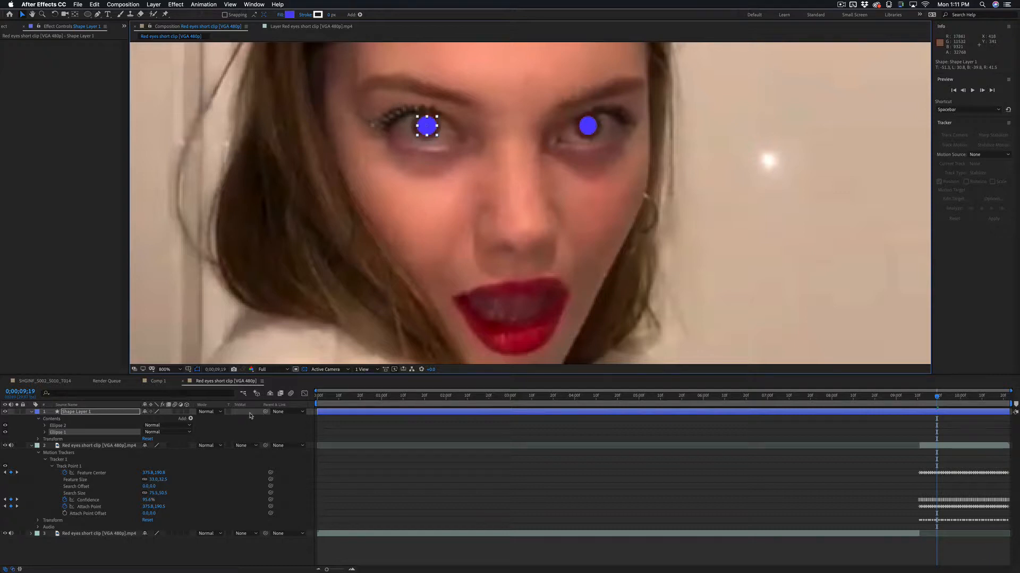
{"action": "left_click", "coordinate": [206, 411]}
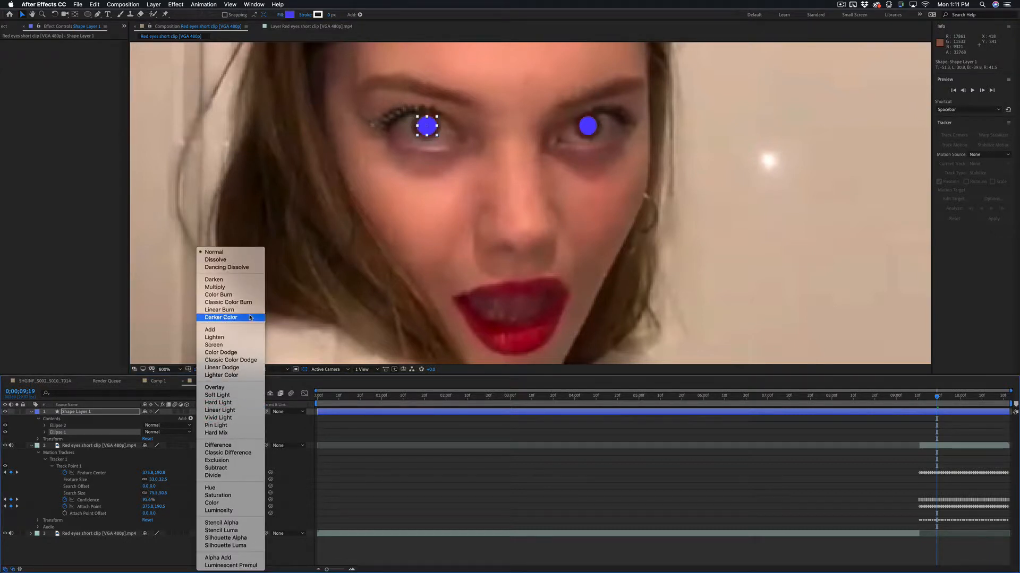
{"action": "left_click", "coordinate": [230, 287]}
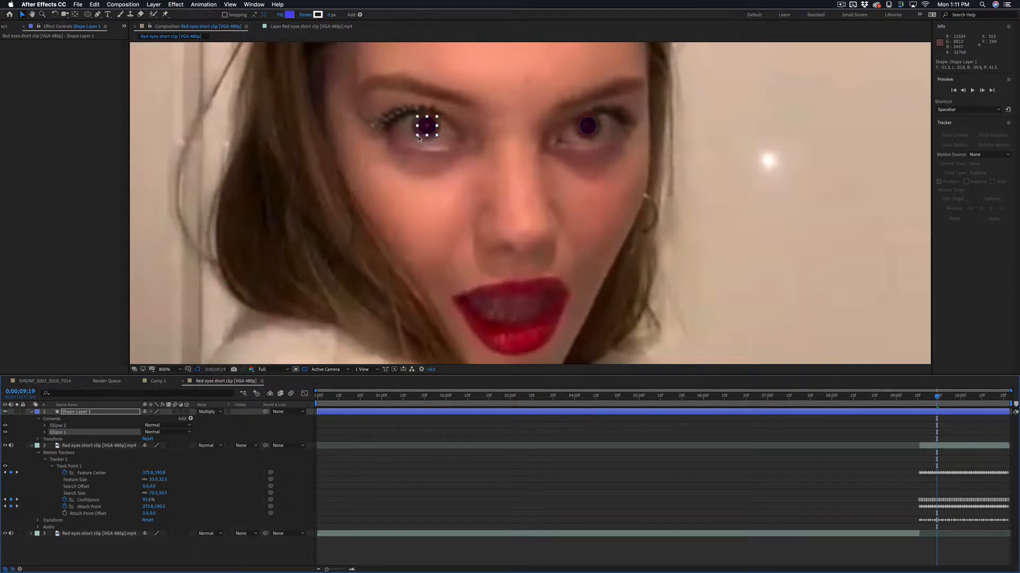
Enlarge both eye ellipses slightly so that they cover the irises
{"action": "left_click_drag", "start_coordinate": [417, 136], "coordinate": [412, 138]}
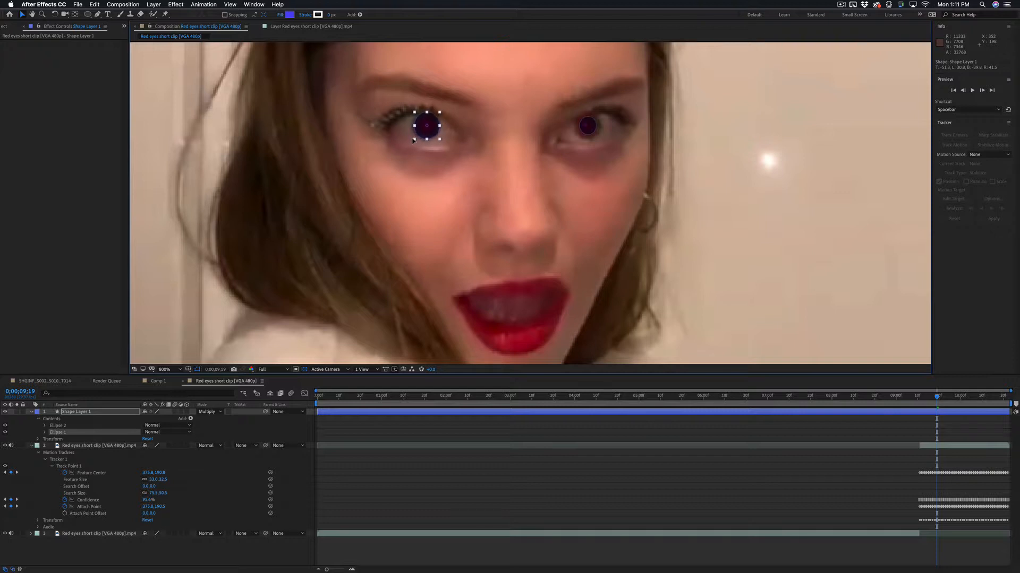
{"action": "left_click", "coordinate": [596, 132]}
{"action": "left_click_drag", "start_coordinate": [596, 132], "coordinate": [602, 138]}
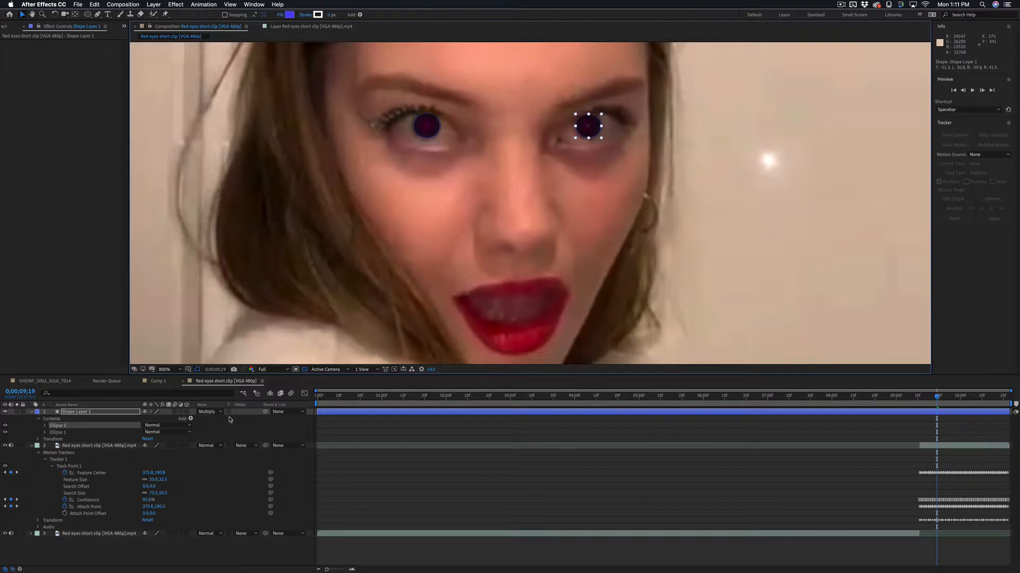
Apply Gaussian Blur (Legacy) to Shape Layer 1 and raise its blurriness to soften the ellipse edges
{"action": "left_click", "coordinate": [344, 414]}
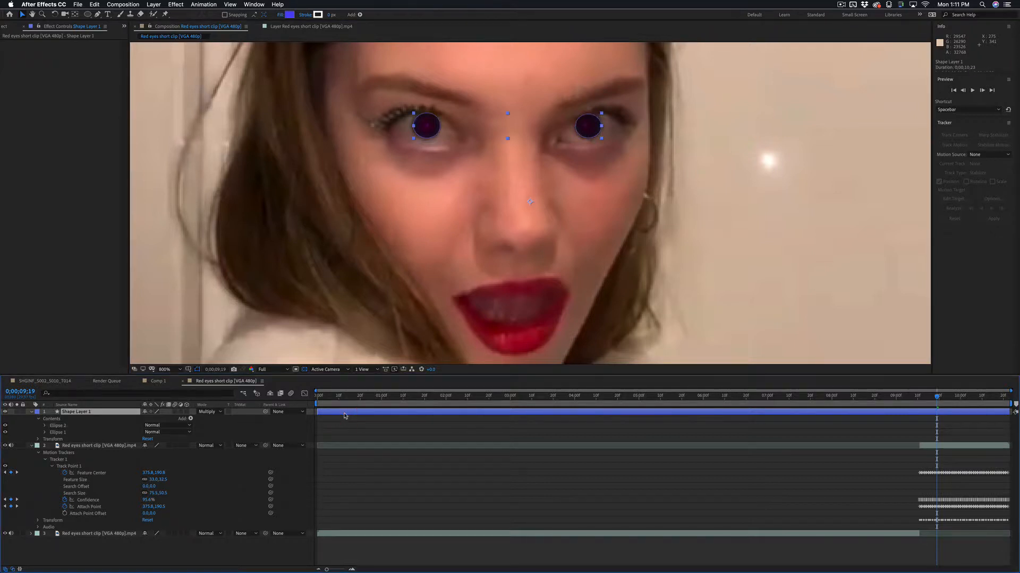
{"action": "key", "text": "ctrl+space"}
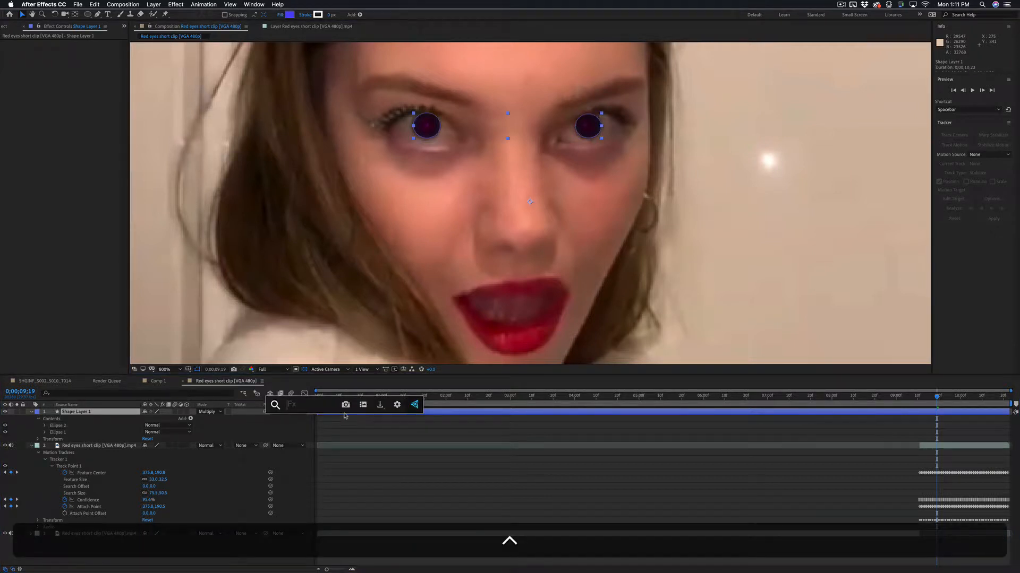
{"action": "type", "text": "gau"}
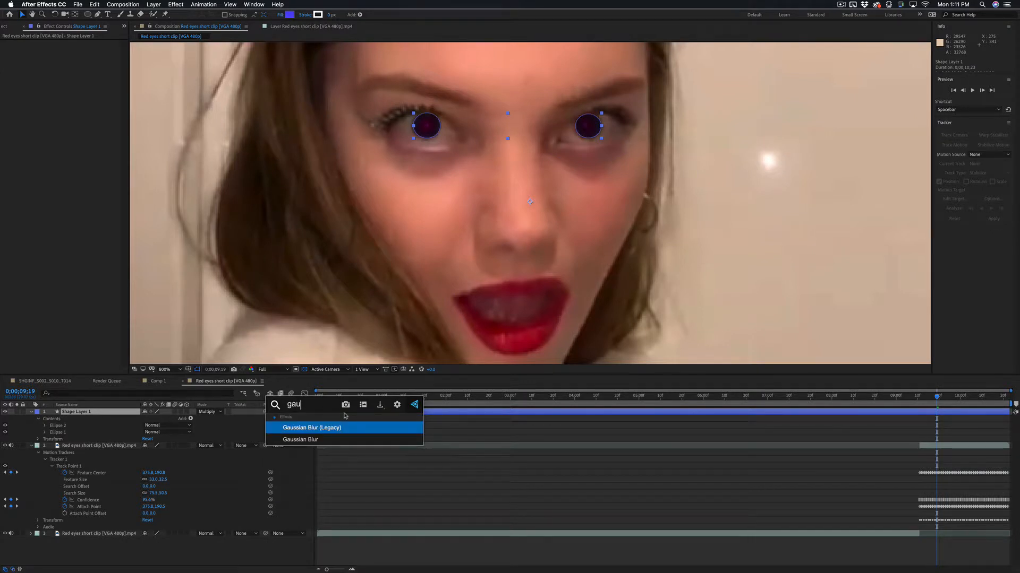
{"action": "key", "text": "Return"}
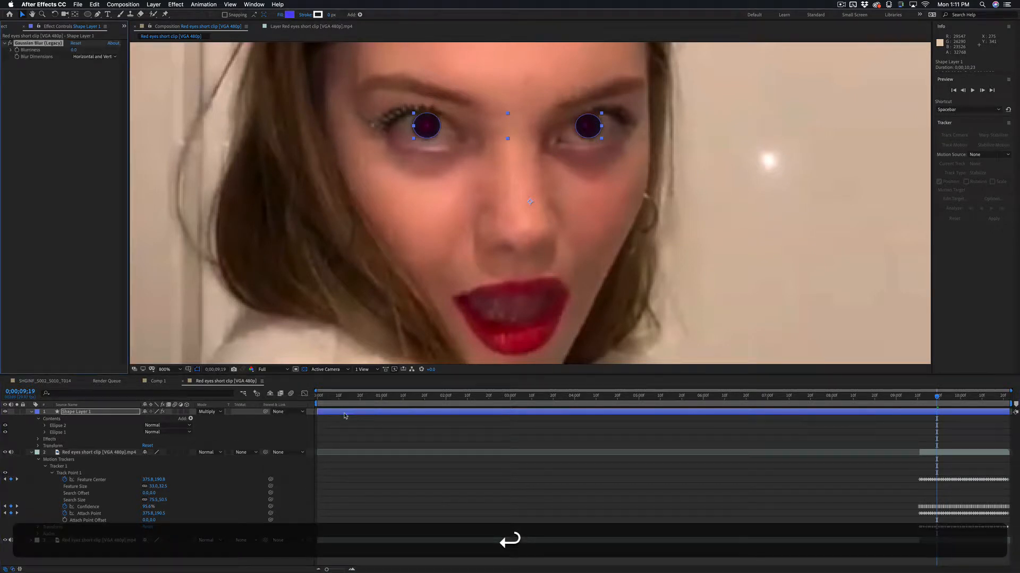
{"action": "left_click", "coordinate": [75, 50]}
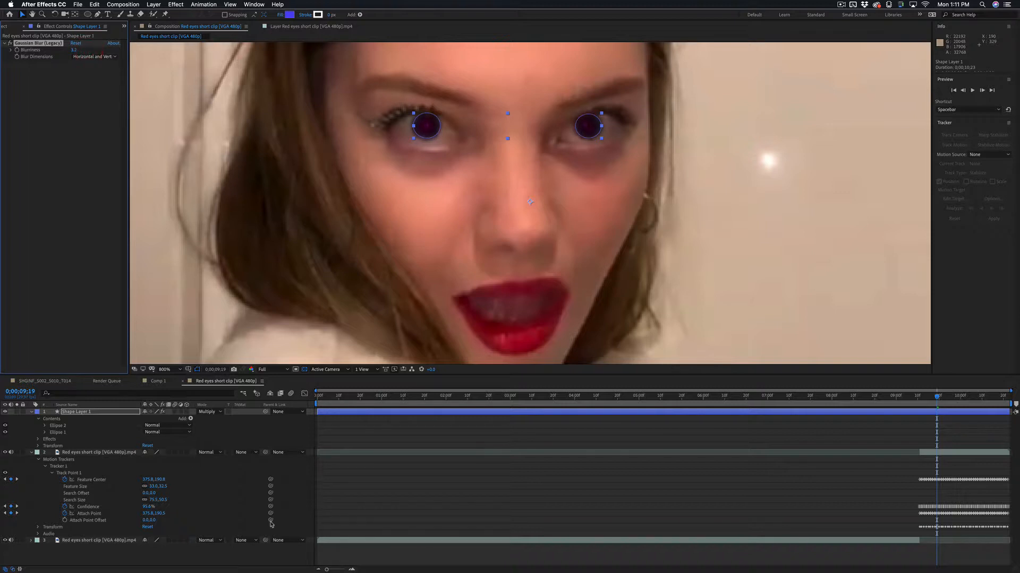
{"action": "left_click", "coordinate": [228, 556]}
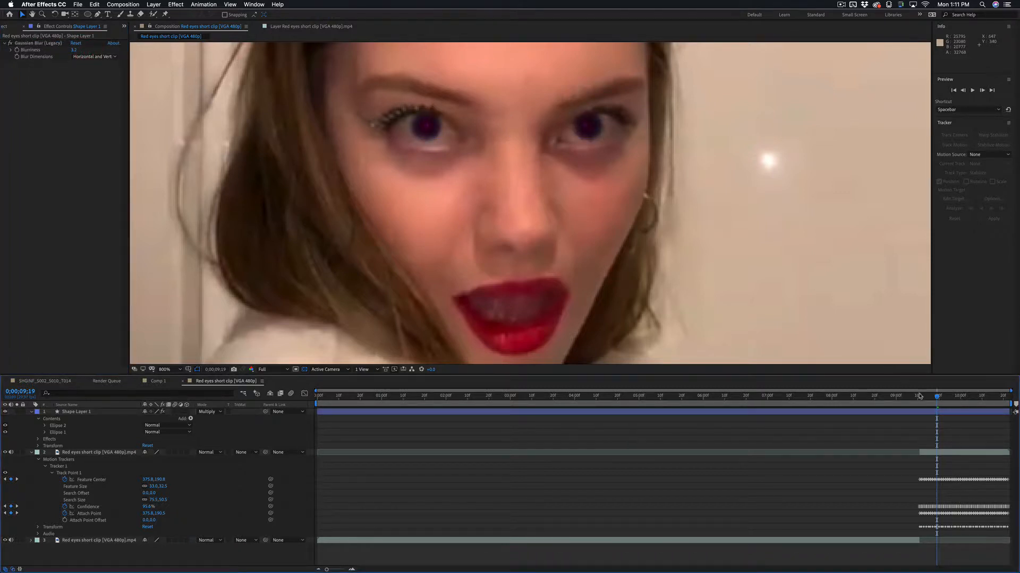
Trim the start of Shape Layer 1 to match the stabilized clip's in point at 0;00;09;11
{"action": "left_click", "coordinate": [946, 452]}
{"action": "key", "text": "i"}
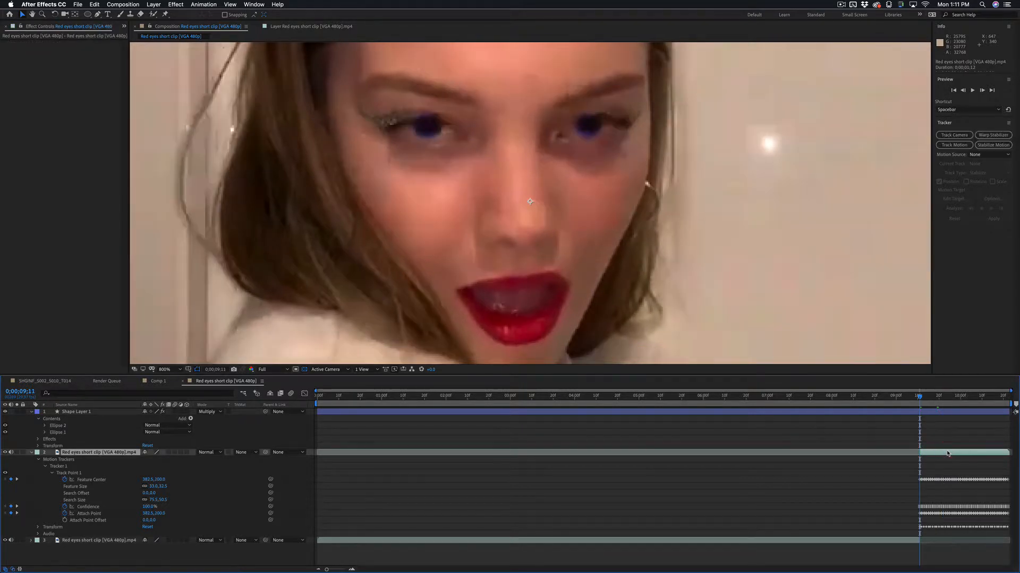
{"action": "left_click", "coordinate": [935, 413]}
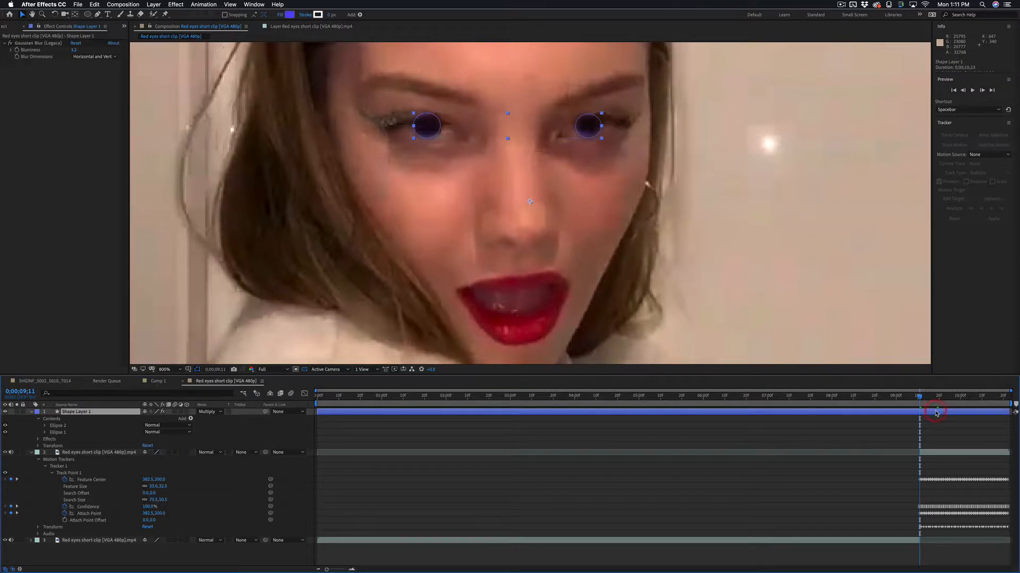
{"action": "key", "text": "alt"}
{"action": "key", "text": "alt+bracketleft"}
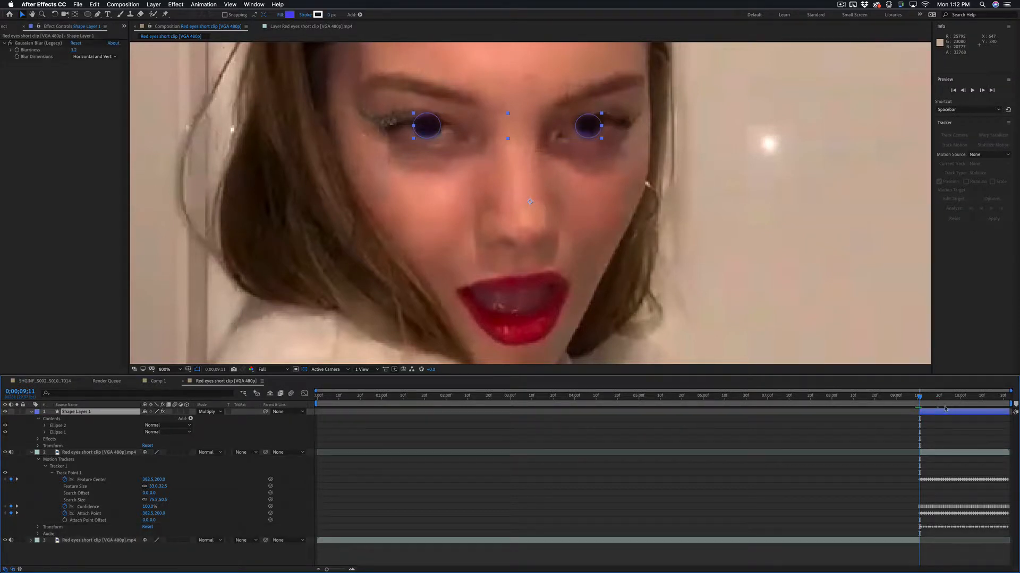
{"action": "mouse_move", "coordinate": [919, 397]}
{"action": "left_mouse_down"}
{"action": "mouse_move", "coordinate": [1003, 404]}
{"action": "mouse_move", "coordinate": [921, 400]}
{"action": "left_mouse_up"}
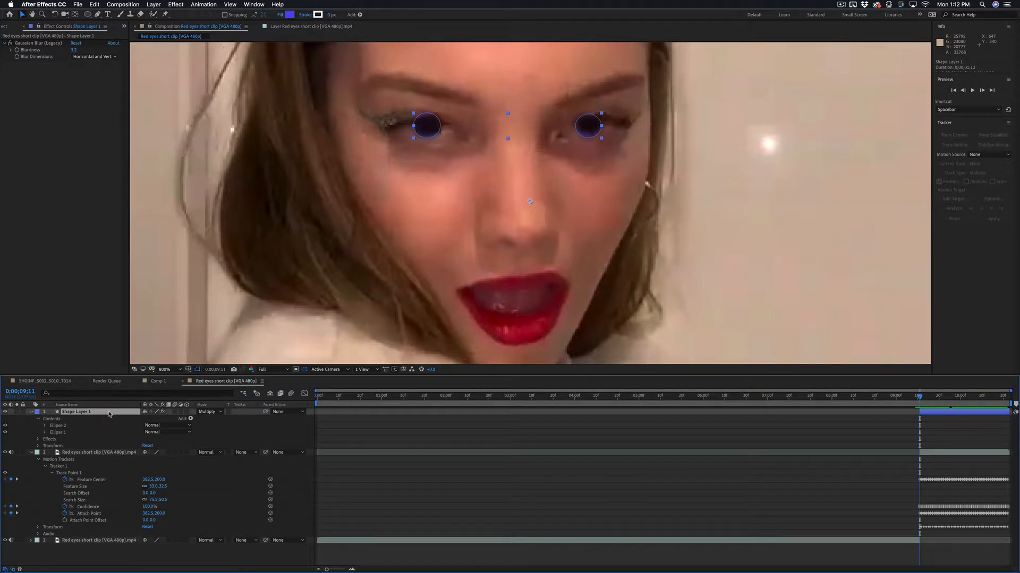
Keyframe Ellipse 2's position at 0;00;09;11, and shift it slightly horizontally at 0;00;10;06 to follow the pupil
{"action": "key", "text": "u"}
{"action": "key", "text": "u"}
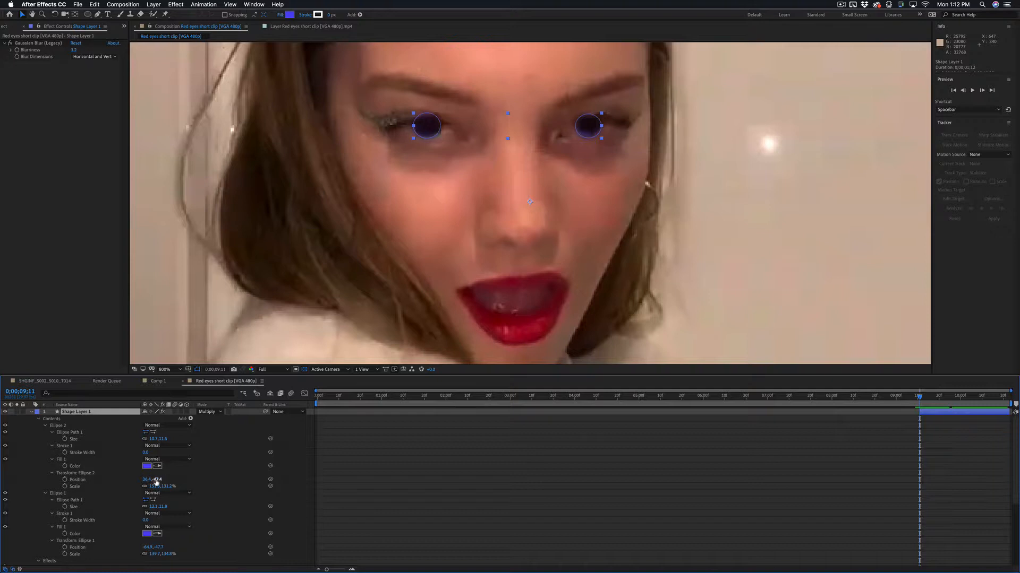
{"action": "left_click", "coordinate": [65, 480]}
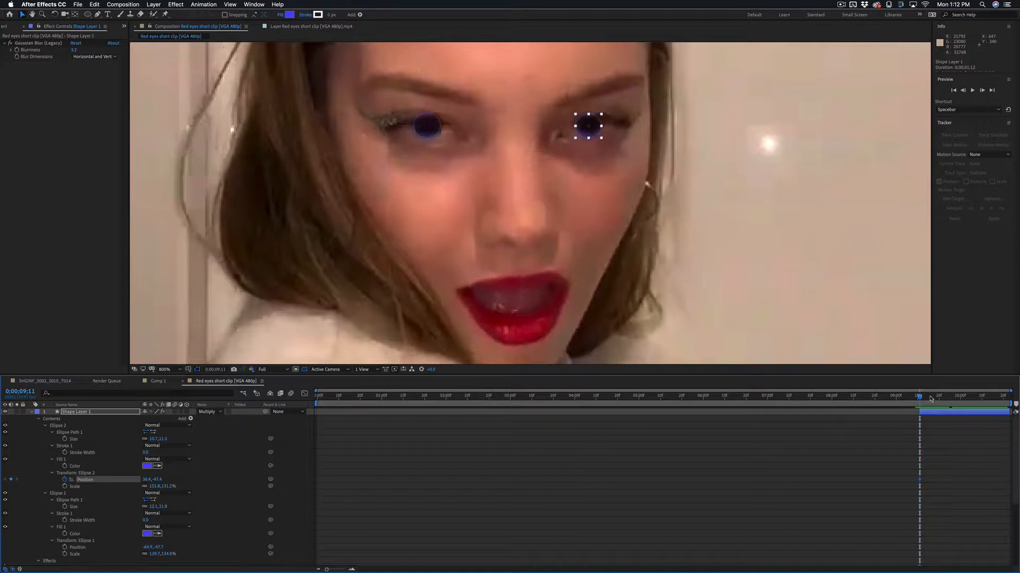
{"action": "left_click_drag", "start_coordinate": [924, 400], "coordinate": [936, 400]}
{"action": "left_click_drag", "start_coordinate": [946, 400], "coordinate": [973, 402]}
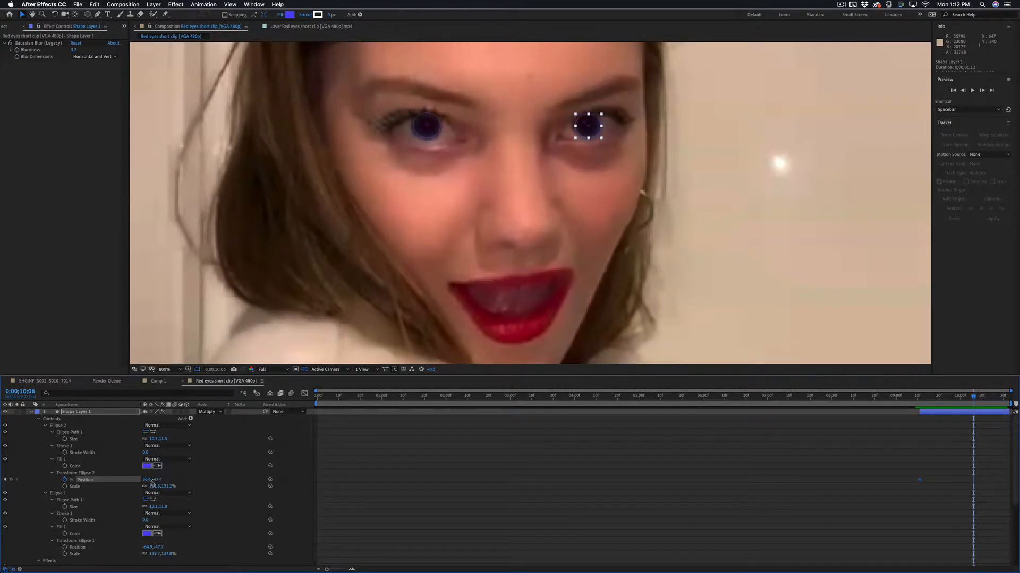
{"action": "left_click_drag", "start_coordinate": [145, 479], "coordinate": [145, 480]}
Reposition Ellipse 2 over the iris at the end of the clip to add a final position keyframe
{"action": "left_click_drag", "start_coordinate": [973, 405], "coordinate": [1009, 404]}
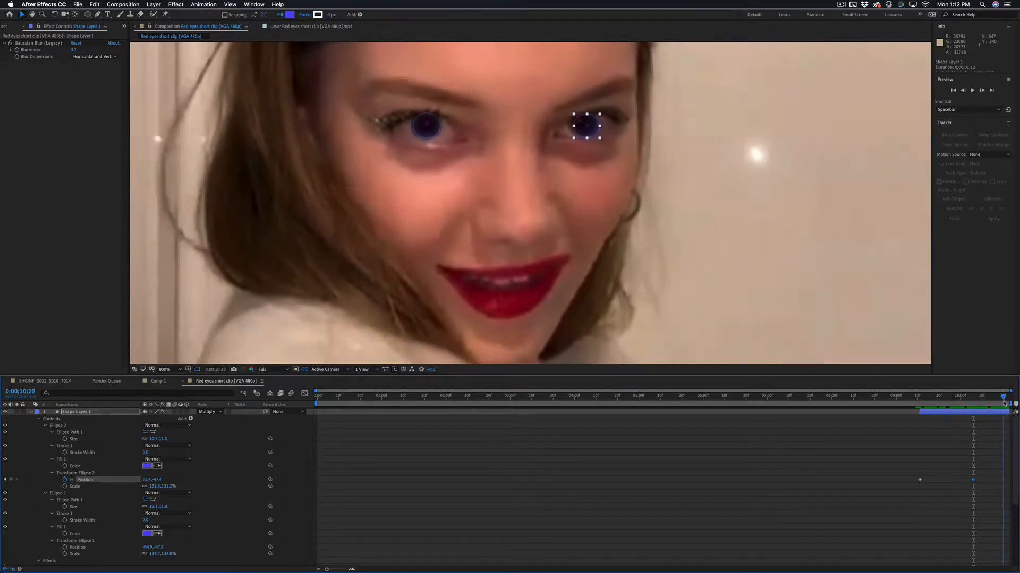
{"action": "left_click_drag", "start_coordinate": [1011, 401], "coordinate": [1009, 402]}
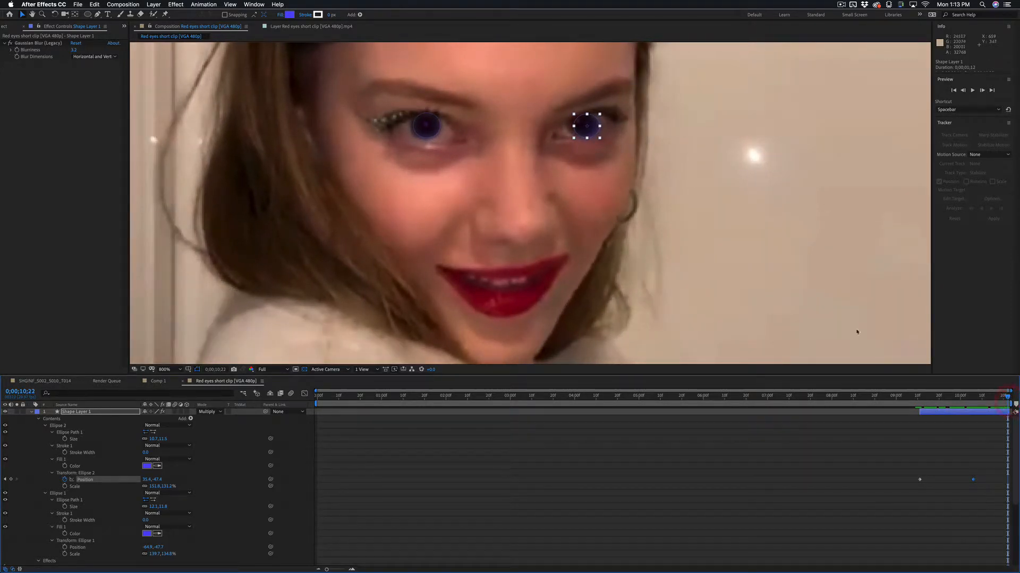
{"action": "left_click_drag", "start_coordinate": [593, 131], "coordinate": [587, 129]}
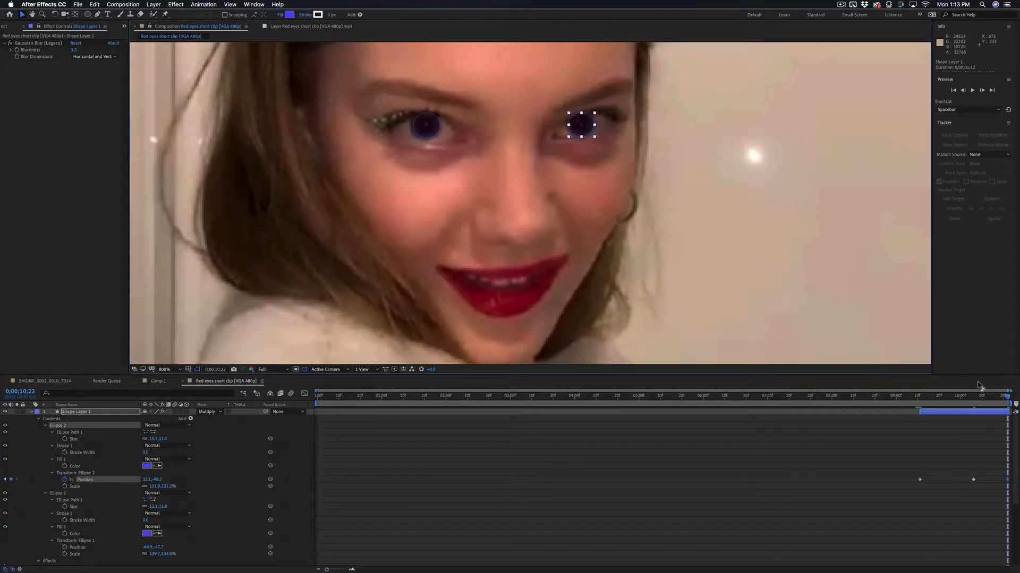
At 0;00;09;11, draw a closed Pen tool mask on Shape Layer 1 around the part of Ellipse 1 overlapping the upper eyelid
{"action": "left_click_drag", "start_coordinate": [1003, 397], "coordinate": [921, 396]}
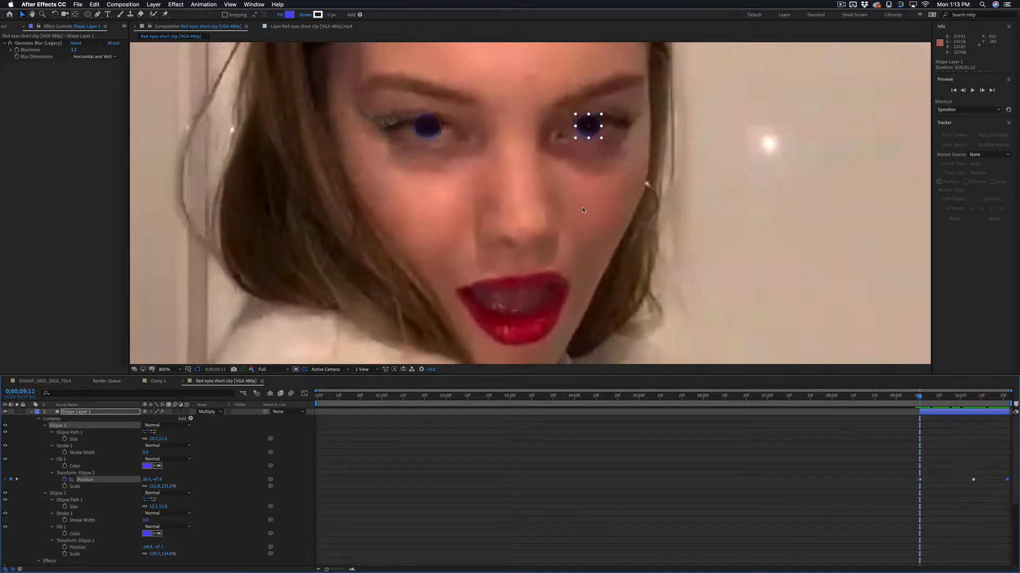
{"action": "left_click", "coordinate": [949, 415]}
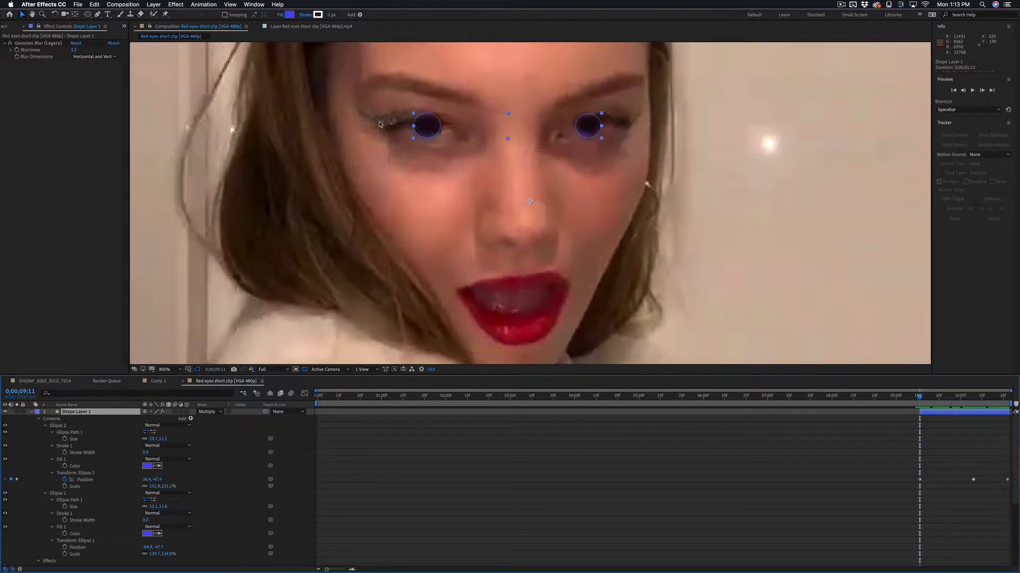
{"action": "left_click", "coordinate": [98, 15]}
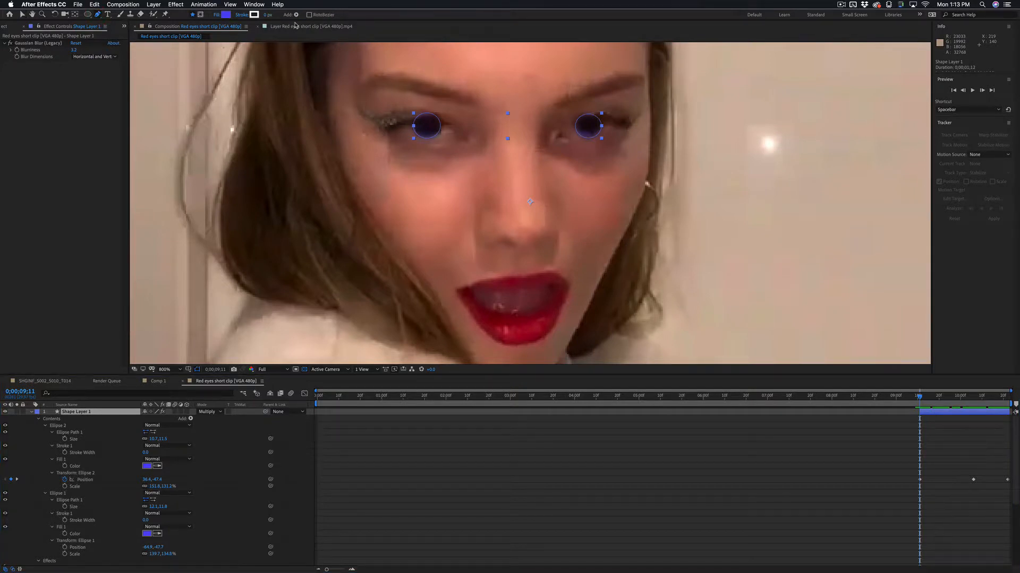
{"action": "left_click", "coordinate": [937, 414]}
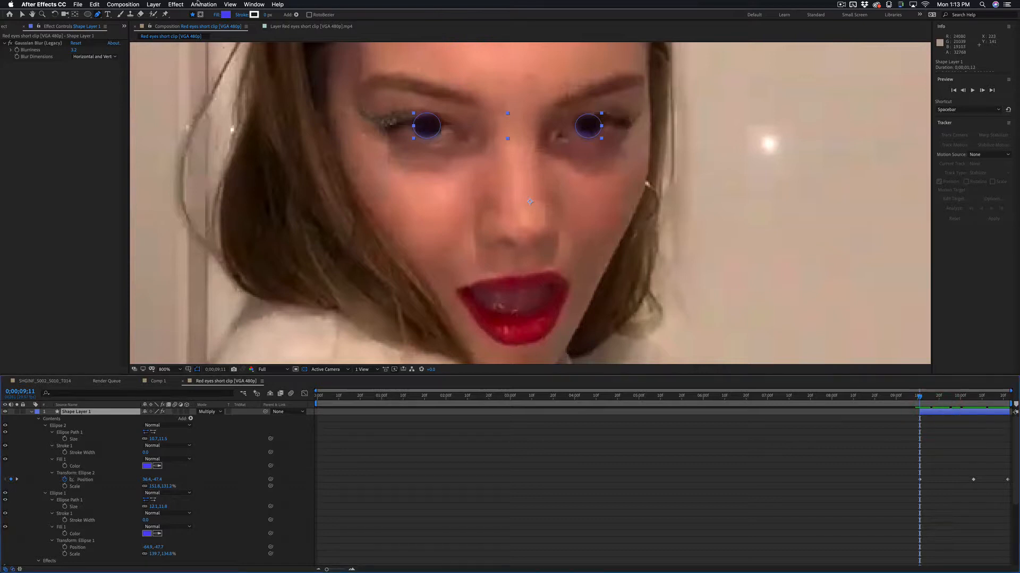
{"action": "left_click", "coordinate": [201, 15]}
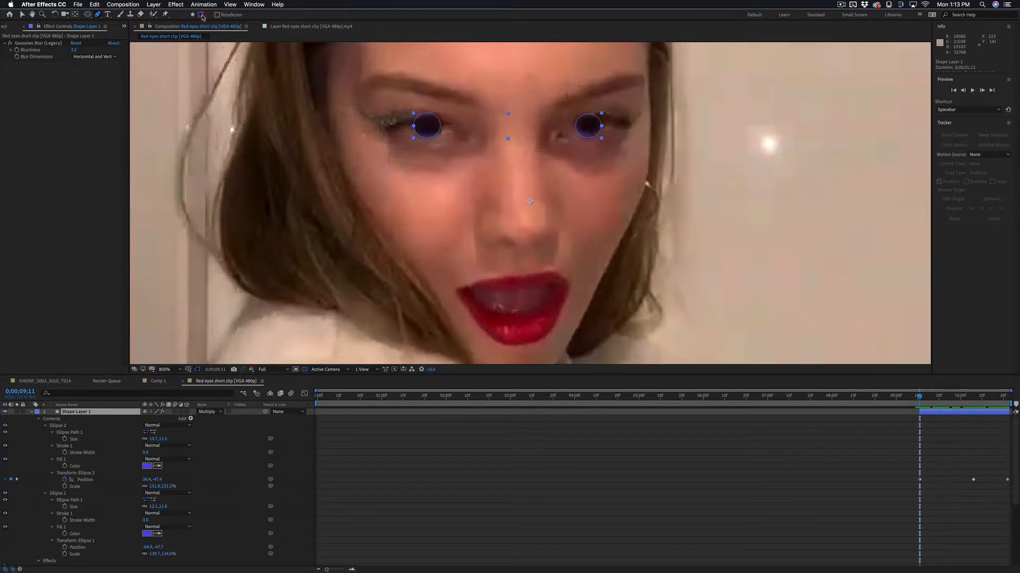
{"action": "left_click", "coordinate": [410, 122]}
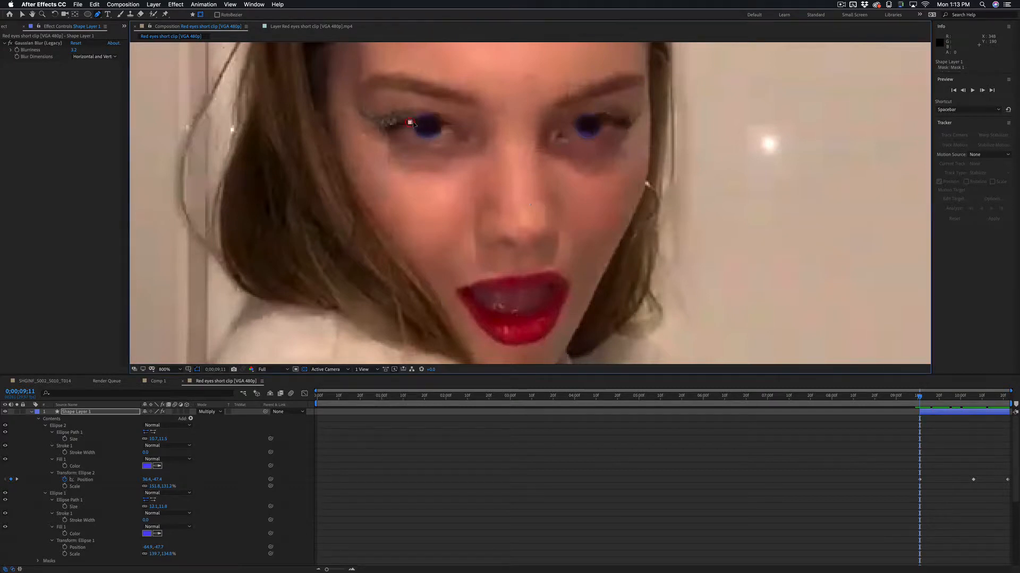
{"action": "left_click", "coordinate": [446, 121]}
{"action": "left_click_drag", "start_coordinate": [431, 106], "coordinate": [422, 105]}
{"action": "left_click", "coordinate": [411, 124]}
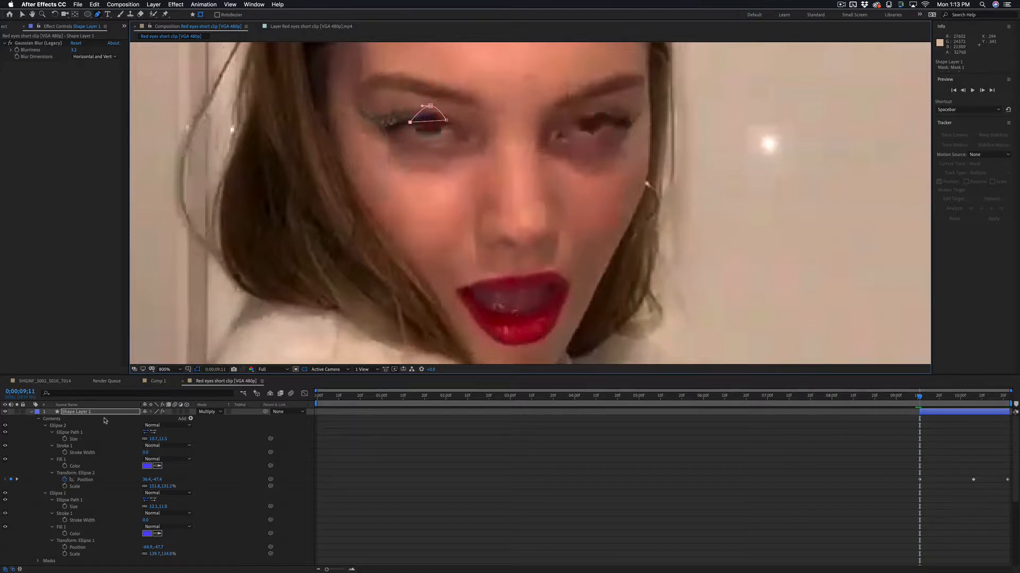
Enable Mask Path keyframing for Mask 1 at 0;00;09;11 and set the mask mode to Subtract
{"action": "key", "text": "m"}
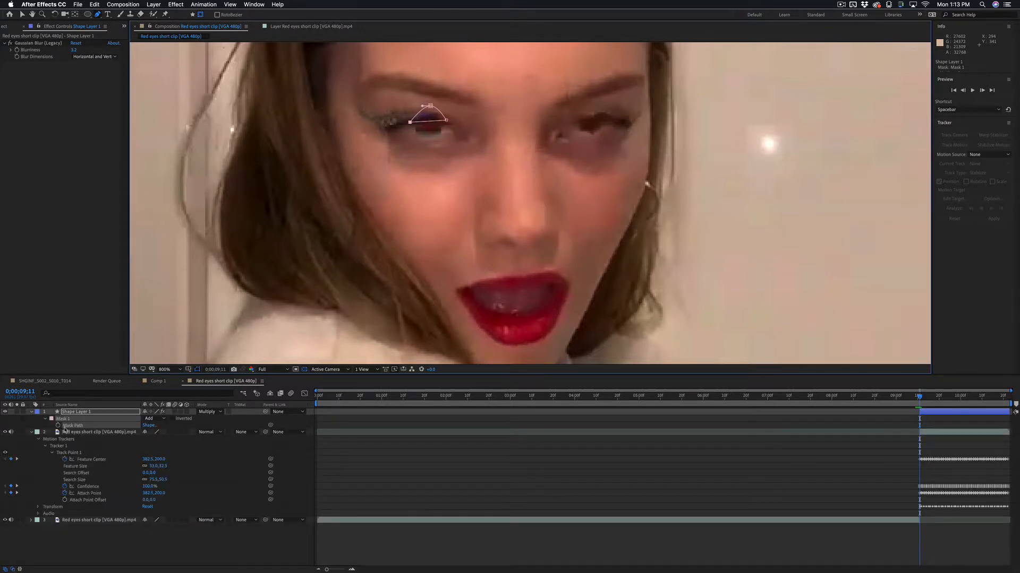
{"action": "left_click", "coordinate": [57, 425]}
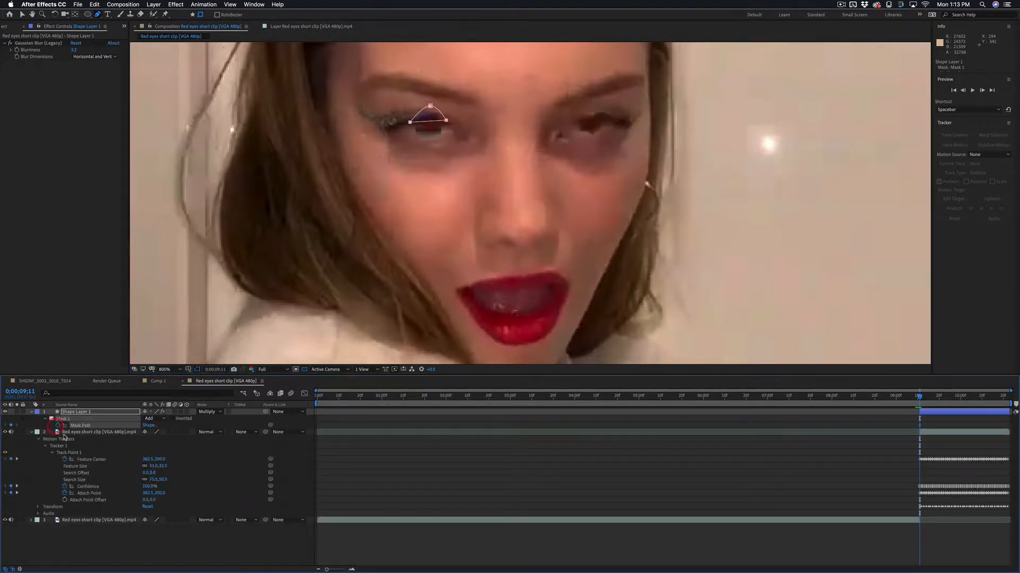
{"action": "left_click", "coordinate": [154, 419]}
{"action": "left_click", "coordinate": [159, 441]}
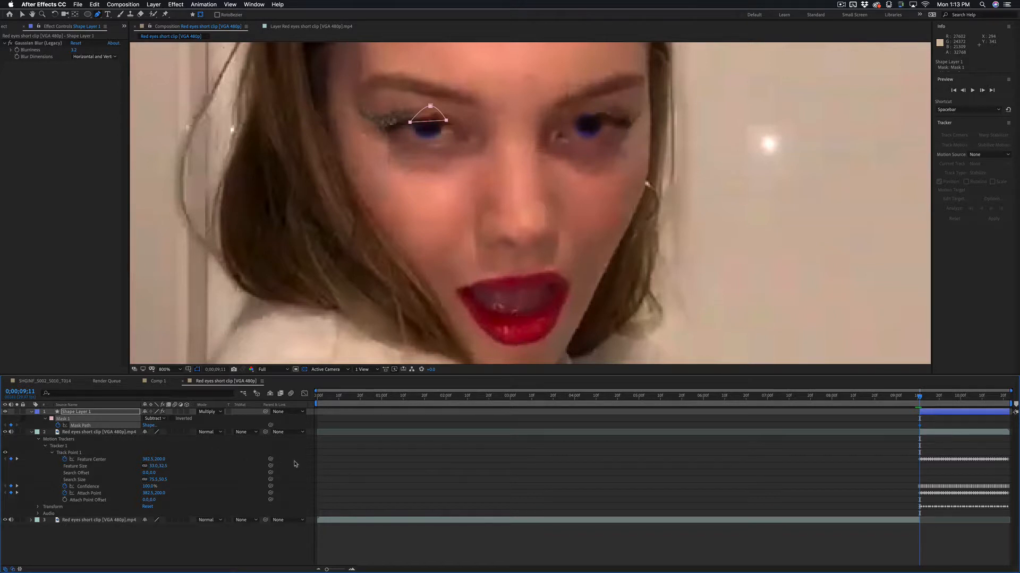
Curve the lower edge of Mask 1 along the eyelid, and step ahead to frame 0;00;09;15
{"action": "left_click", "coordinate": [447, 122], "text": "alt"}
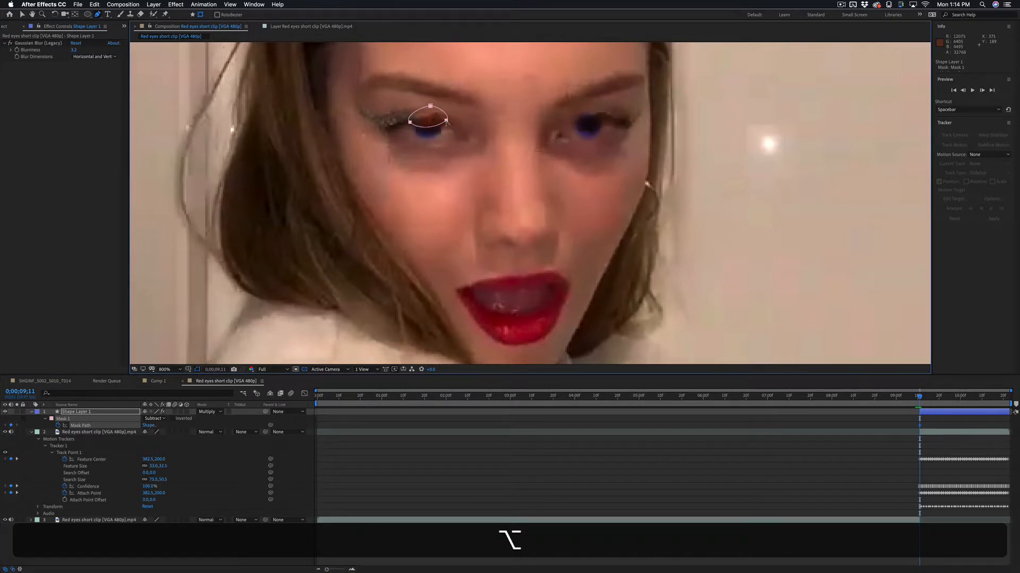
{"action": "mouse_move", "coordinate": [446, 121]}
{"action": "left_mouse_down"}
{"action": "mouse_move", "coordinate": [421, 125]}
{"action": "mouse_move", "coordinate": [432, 121]}
{"action": "left_mouse_up"}
{"action": "key", "text": "super"}
{"action": "key", "text": "super+Right"}
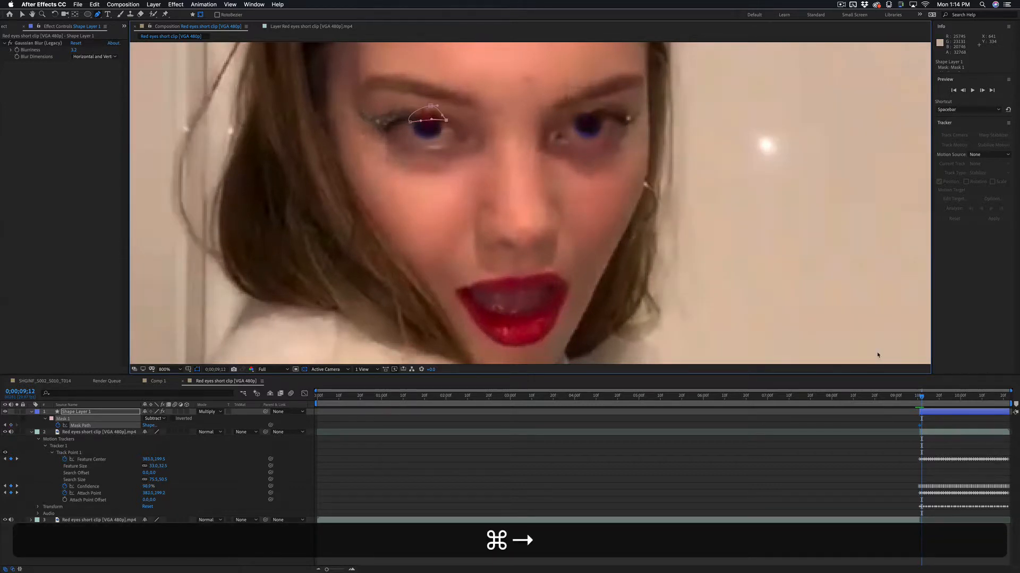
{"action": "key", "text": "super+Right"}
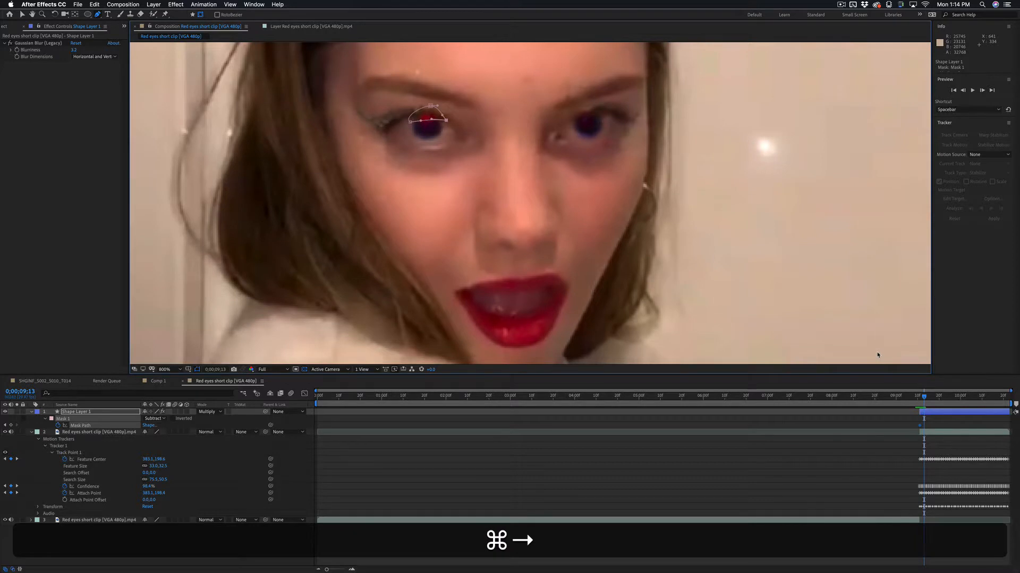
{"action": "key", "text": "super+Right"}
{"action": "key", "text": "super+Right"}
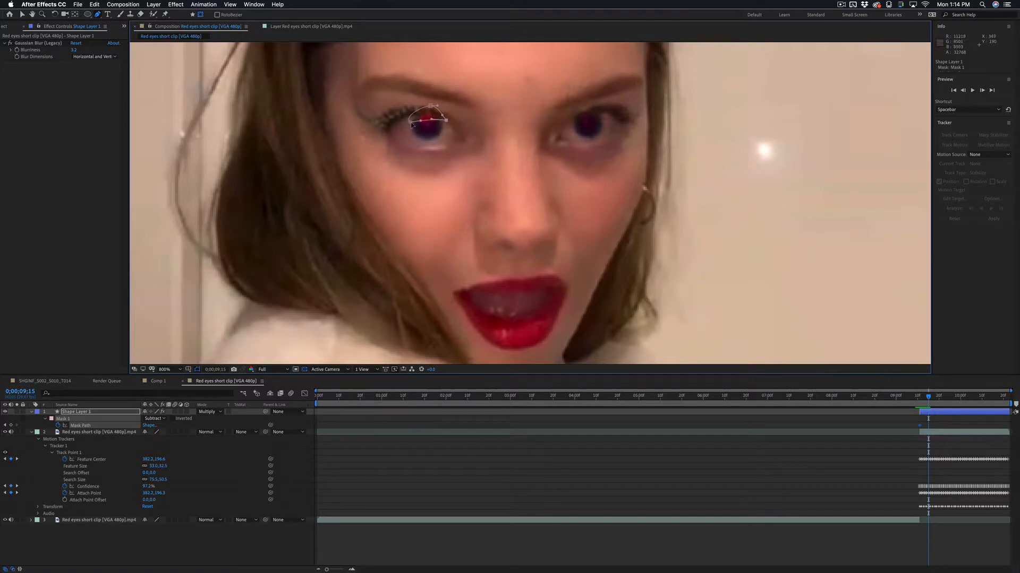
{"action": "key", "text": "alt"}
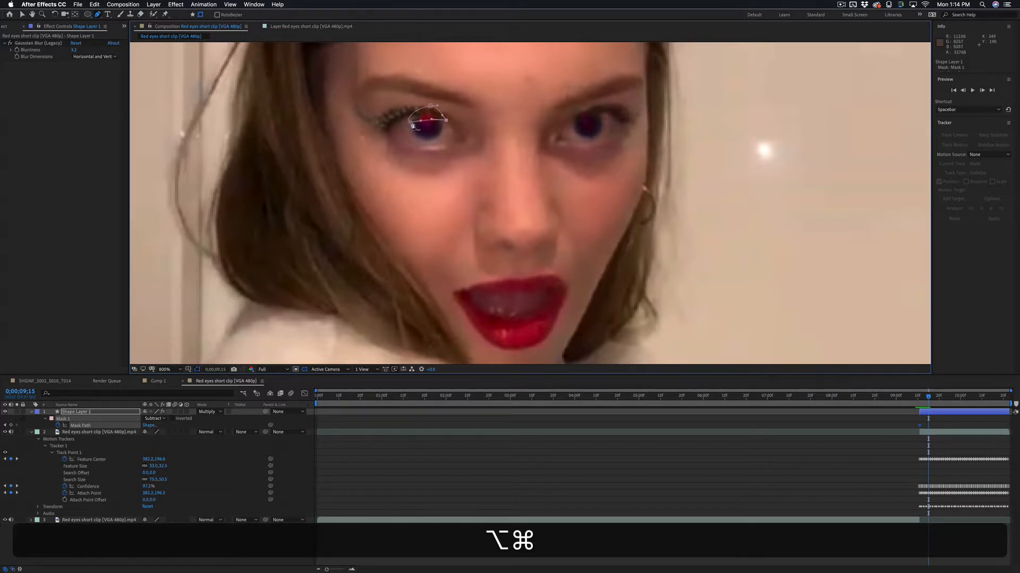
{"action": "left_click", "coordinate": [412, 124], "text": "super"}
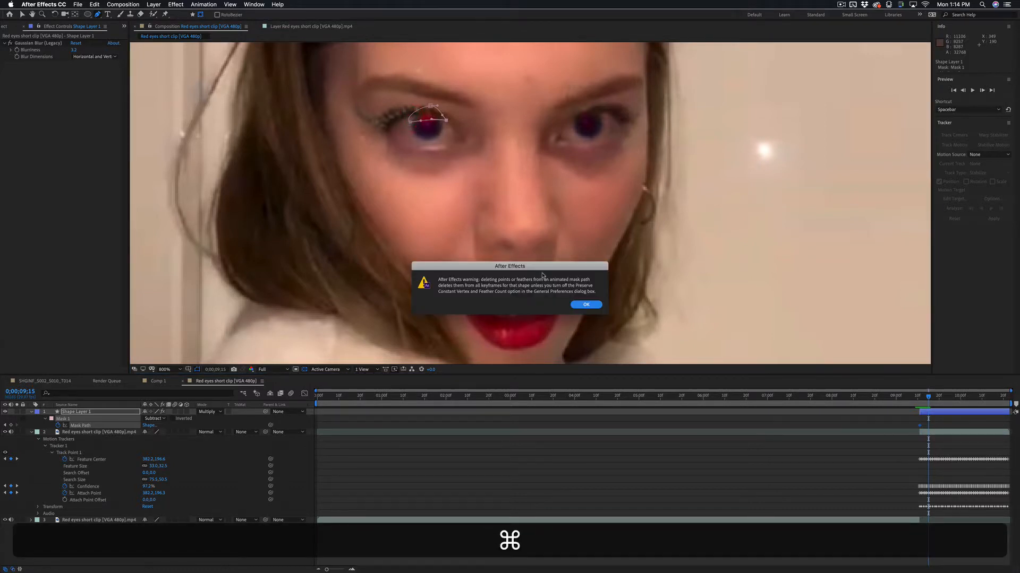
{"action": "left_click", "coordinate": [585, 304]}
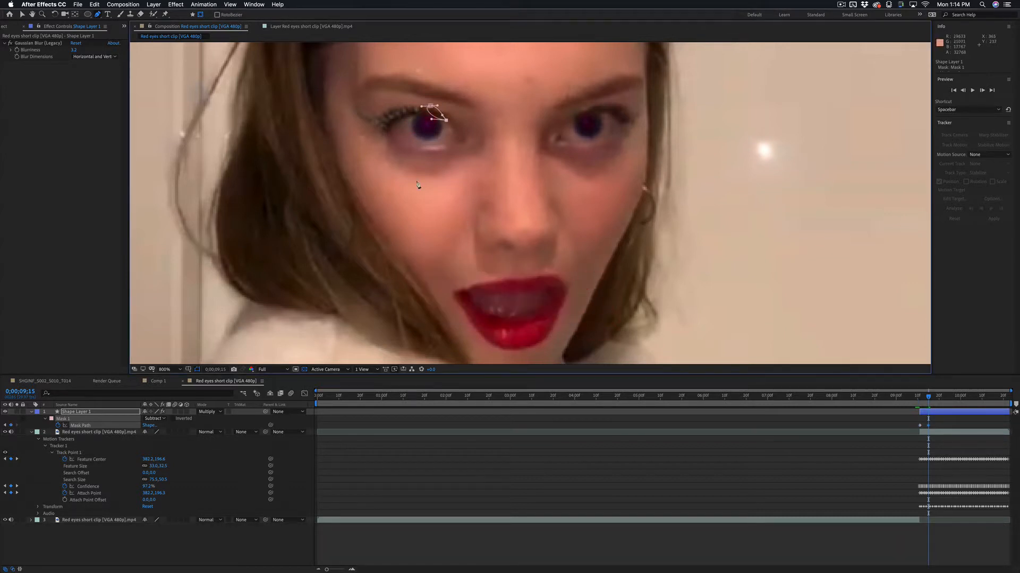
{"action": "key", "text": "super+z"}
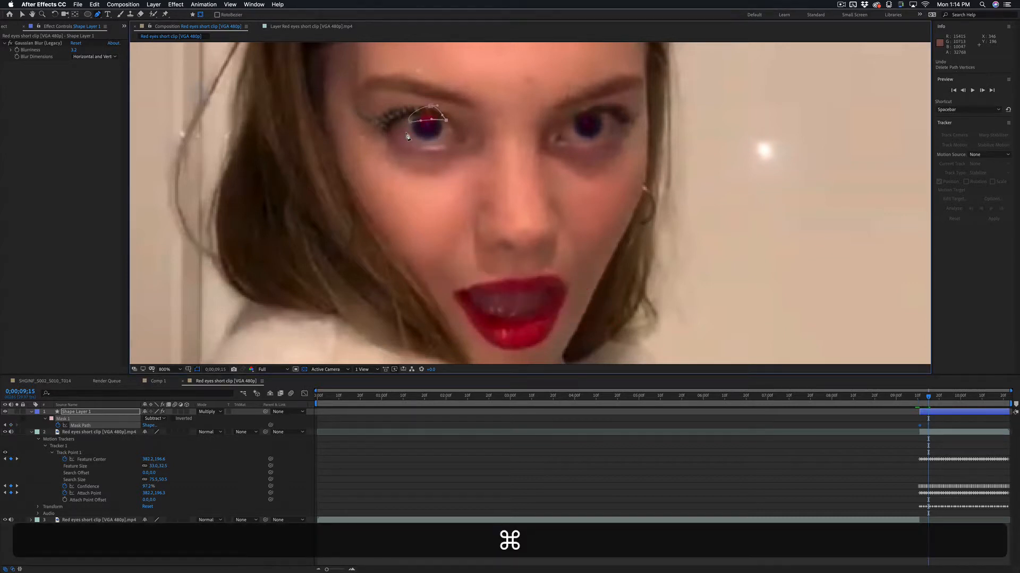
Raise the points of Mask 1 at 0;00;09;15 so the mask clears the iris of the open eye
{"action": "key", "text": "super"}
{"action": "left_click_drag", "start_coordinate": [410, 122], "coordinate": [430, 110]}
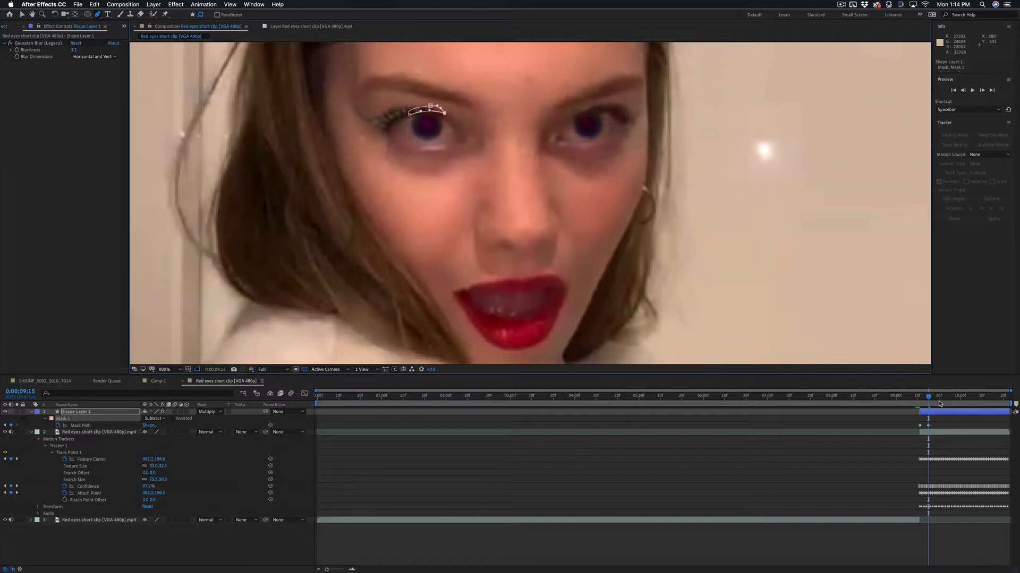
{"action": "mouse_move", "coordinate": [940, 403]}
{"action": "left_mouse_down"}
{"action": "mouse_move", "coordinate": [994, 399]}
{"action": "mouse_move", "coordinate": [945, 399]}
{"action": "left_mouse_up"}
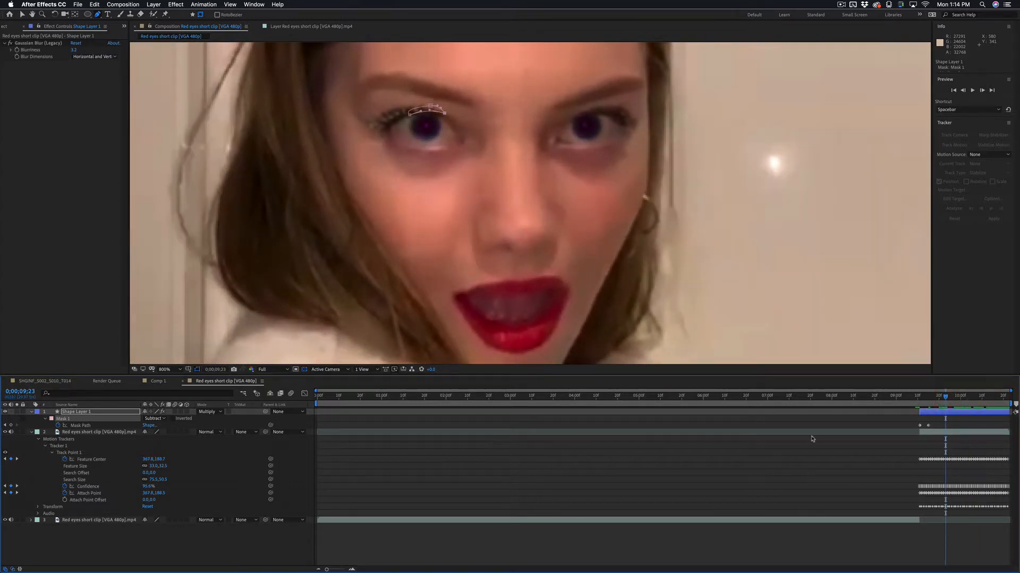
Change the fill colour of both ellipses on Shape Layer 1 to the lighter blue 318EFF
{"action": "left_click", "coordinate": [962, 412]}
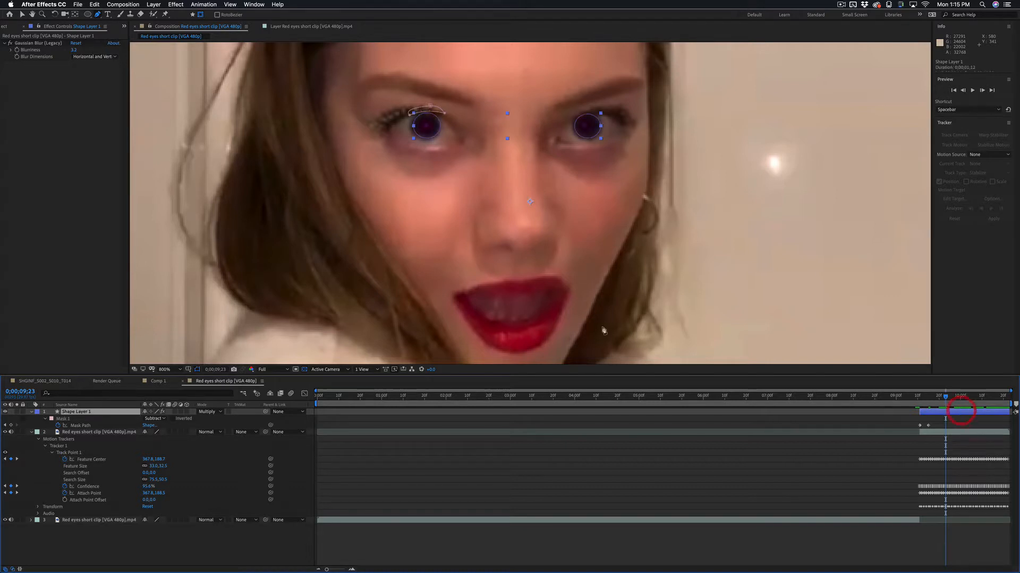
{"action": "left_click", "coordinate": [201, 14]}
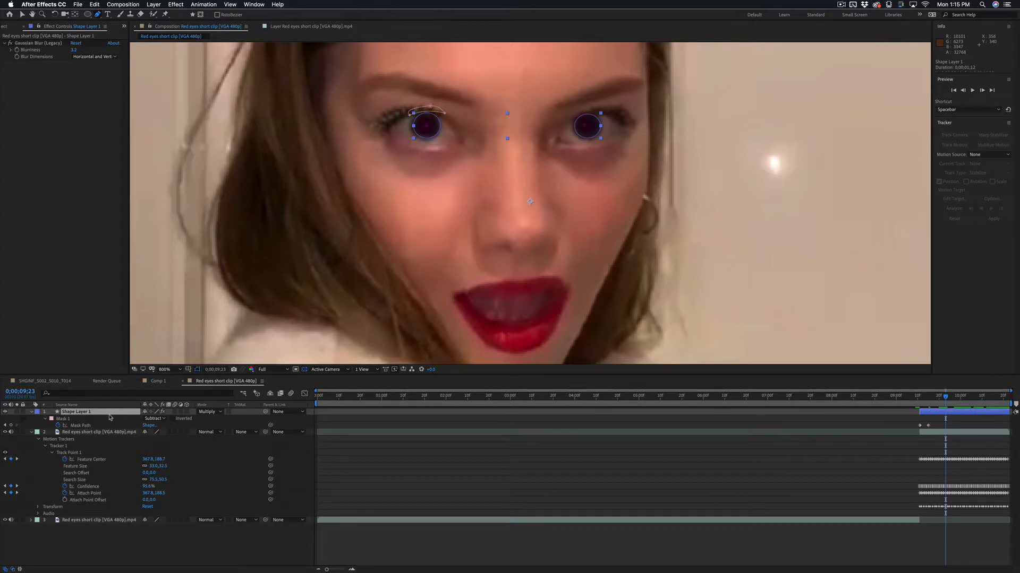
{"action": "key", "text": "u"}
{"action": "key", "text": "u"}
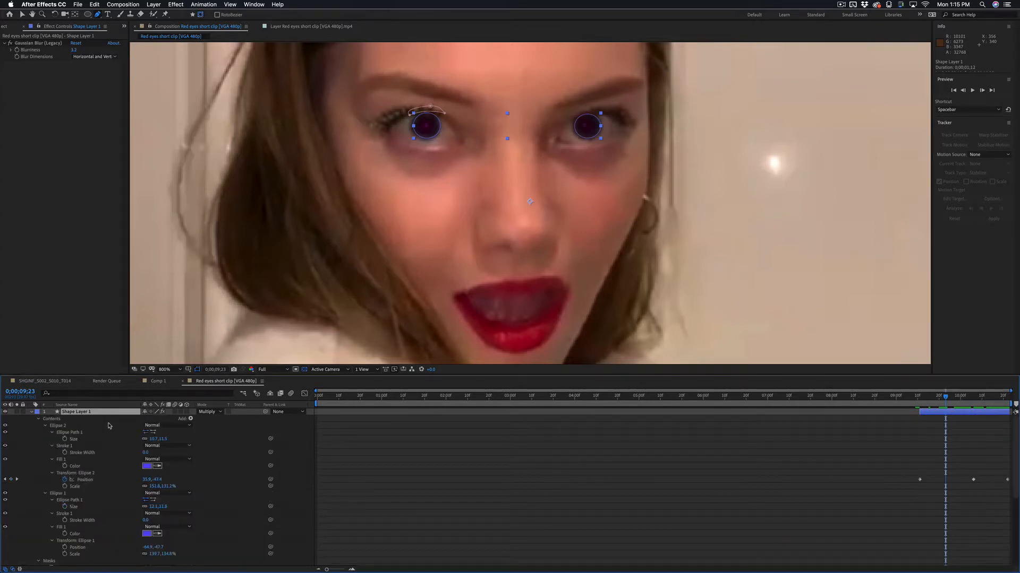
{"action": "left_click", "coordinate": [58, 426]}
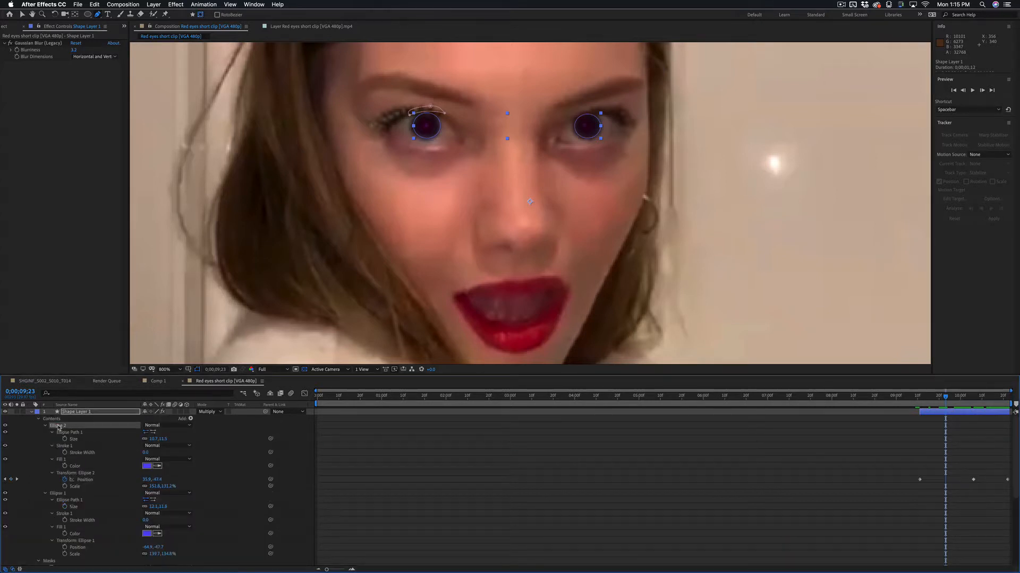
{"action": "left_click", "coordinate": [58, 493], "text": "shift"}
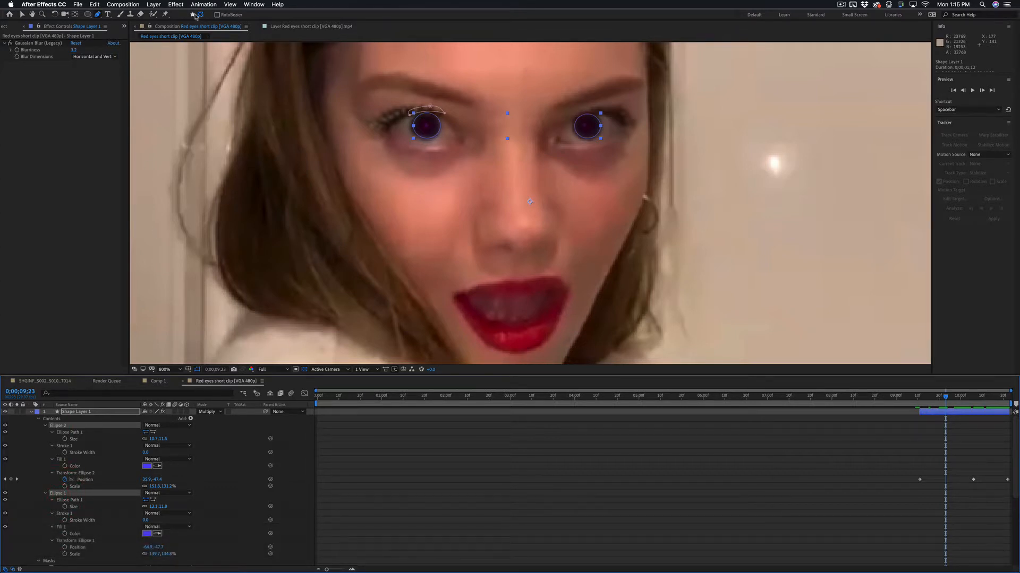
{"action": "left_click", "coordinate": [226, 15]}
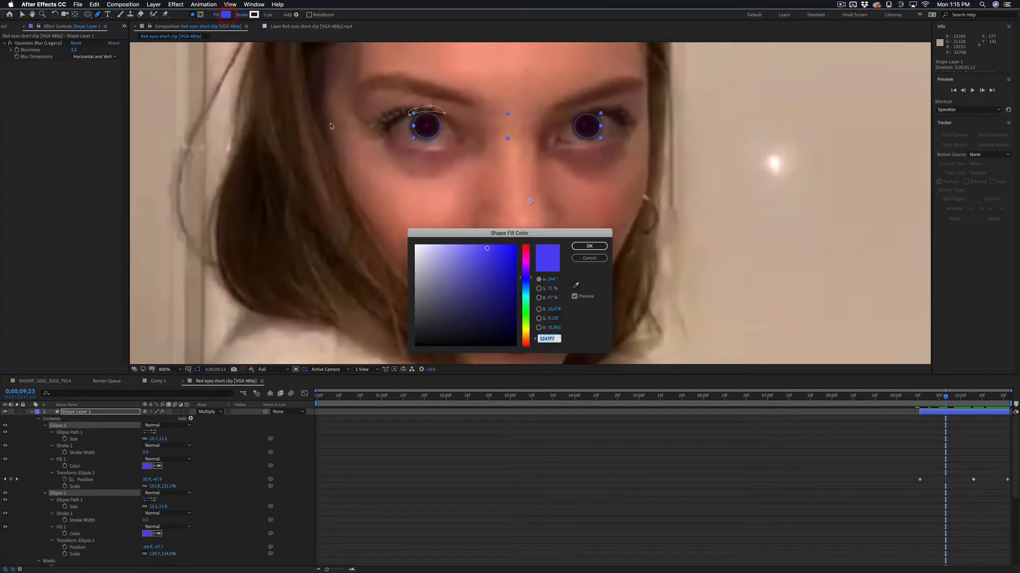
{"action": "mouse_move", "coordinate": [541, 239]}
{"action": "left_mouse_down"}
{"action": "mouse_move", "coordinate": [420, 254]}
{"action": "mouse_move", "coordinate": [432, 268]}
{"action": "mouse_move", "coordinate": [439, 252]}
{"action": "mouse_move", "coordinate": [460, 259]}
{"action": "mouse_move", "coordinate": [461, 302]}
{"action": "mouse_move", "coordinate": [435, 256]}
{"action": "mouse_move", "coordinate": [424, 275]}
{"action": "mouse_move", "coordinate": [437, 274]}
{"action": "mouse_move", "coordinate": [387, 270]}
{"action": "mouse_move", "coordinate": [424, 282]}
{"action": "mouse_move", "coordinate": [430, 247]}
{"action": "left_mouse_up"}
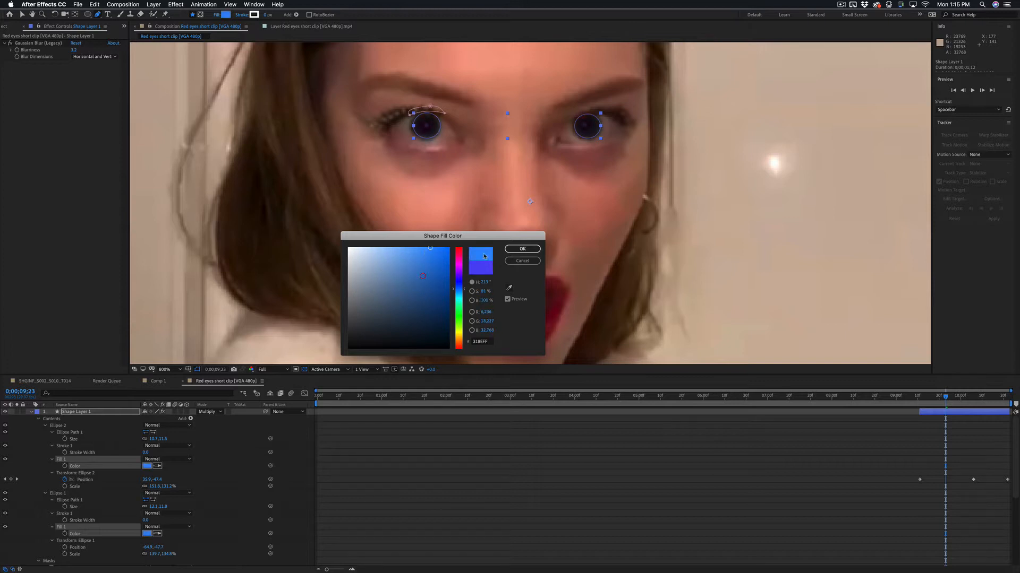
{"action": "left_click", "coordinate": [525, 249]}
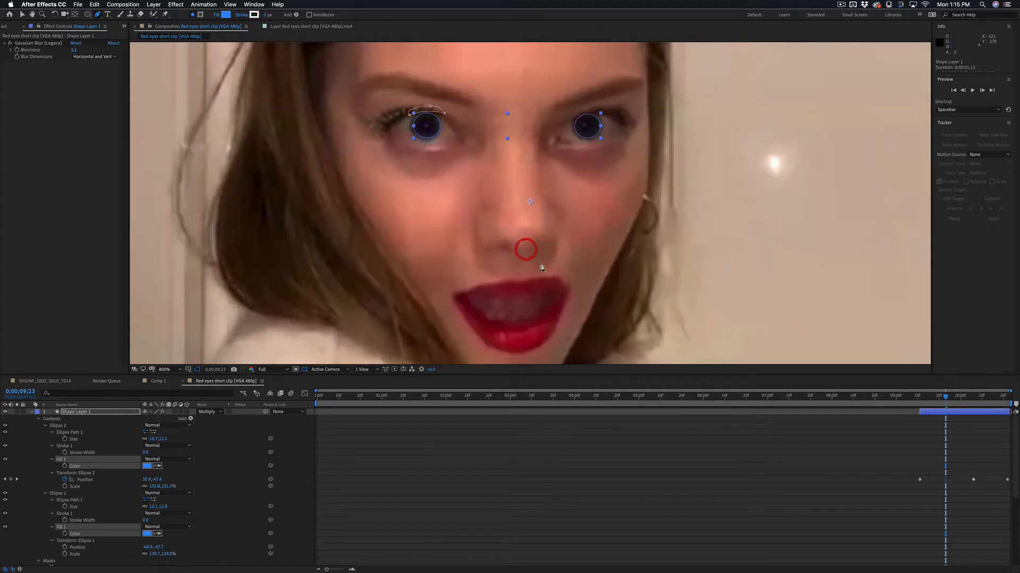
{"action": "left_click", "coordinate": [513, 450]}
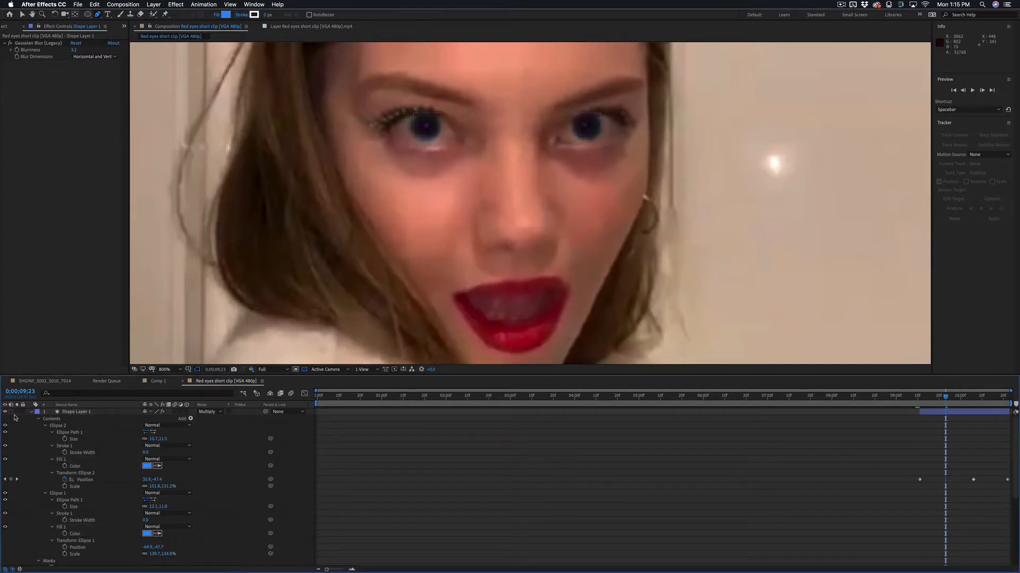
Collapse the expanded layer properties and show only Shape Layer 1's Position and the trimmed upper clip layer's Anchor Point
{"action": "left_click", "coordinate": [31, 412]}
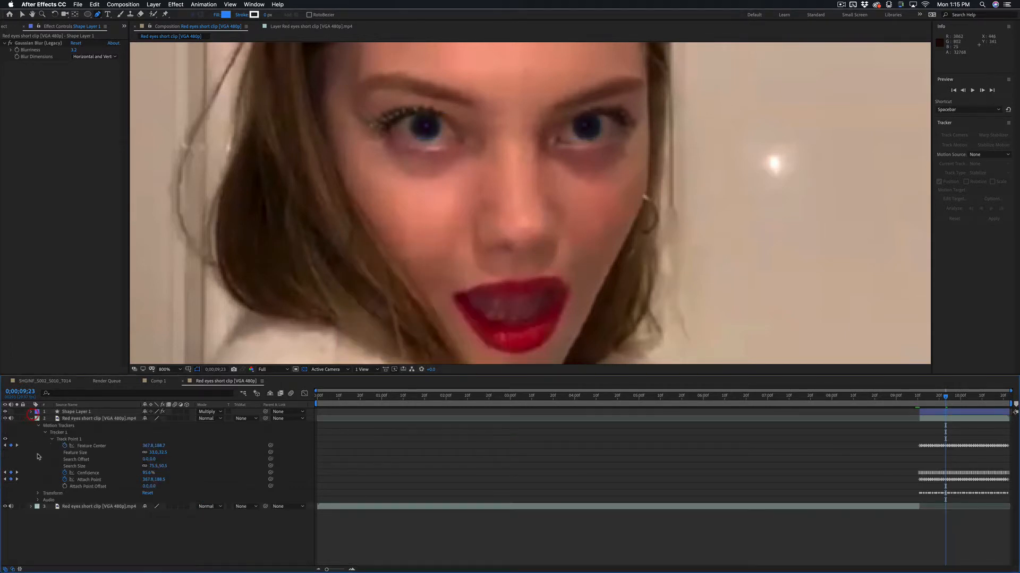
{"action": "left_click", "coordinate": [30, 419]}
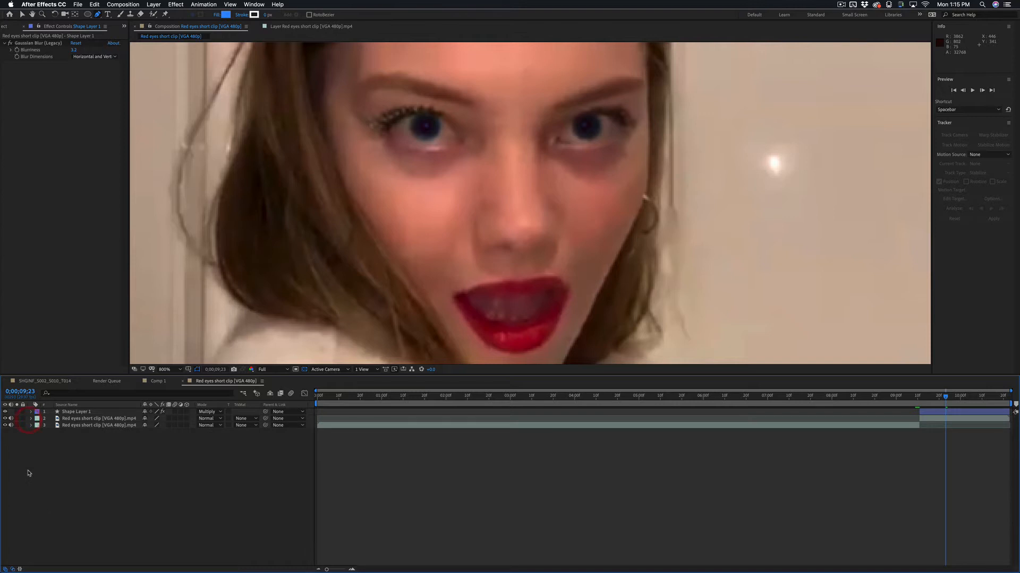
{"action": "left_click", "coordinate": [75, 412]}
{"action": "left_click", "coordinate": [106, 419]}
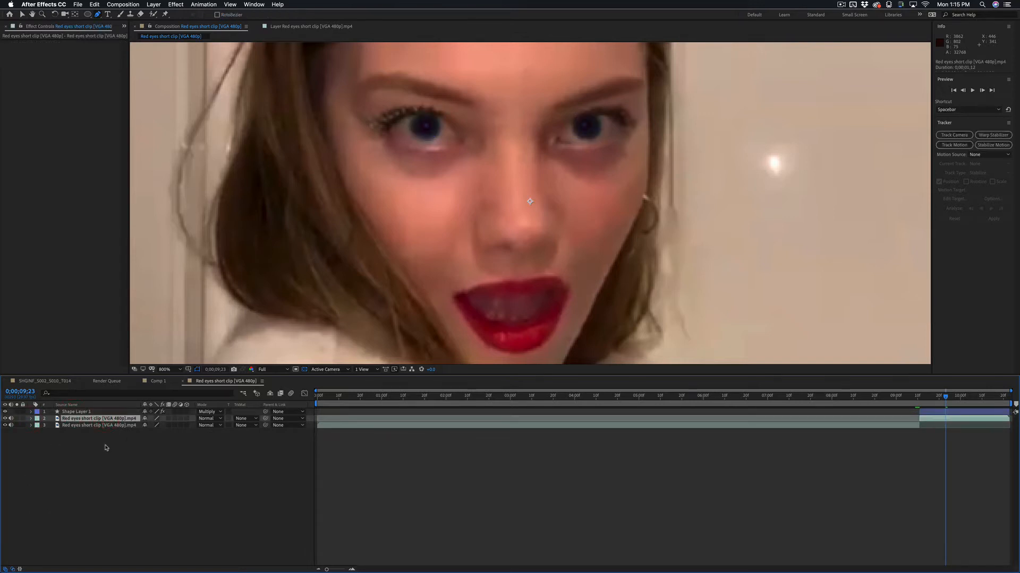
{"action": "left_click", "coordinate": [75, 412]}
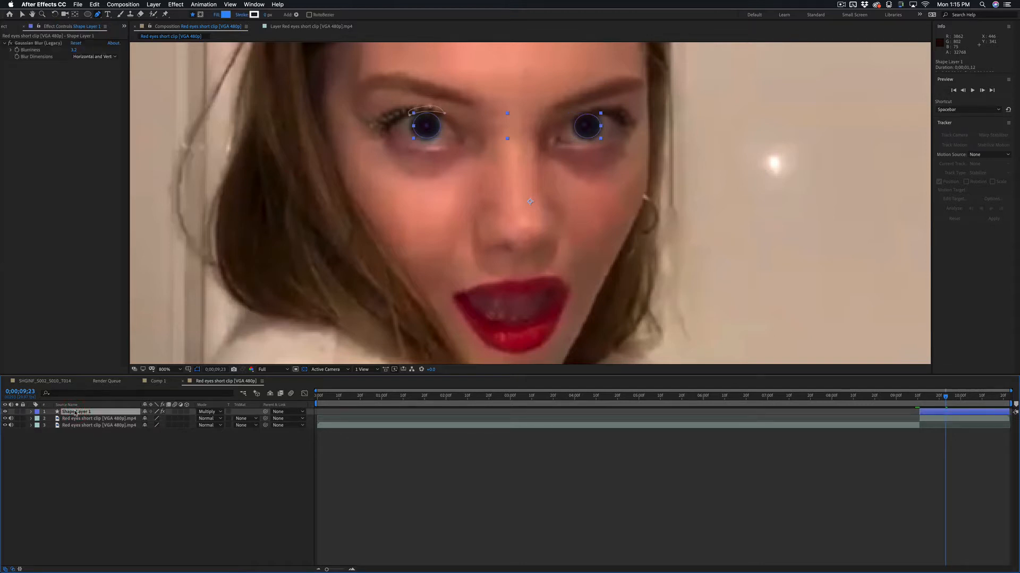
{"action": "key", "text": "p"}
{"action": "left_click", "coordinate": [93, 426]}
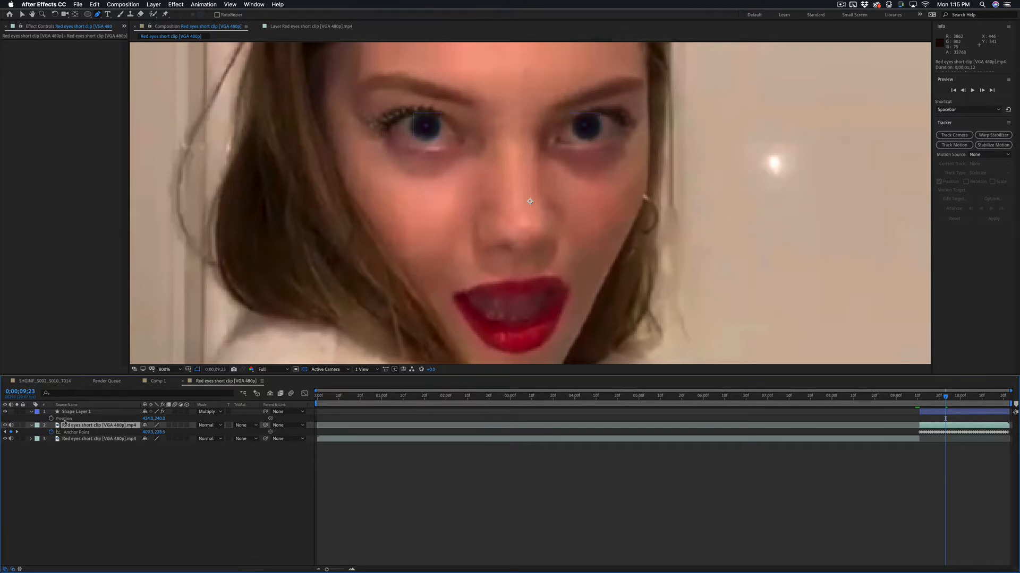
At 0;00;09;11, add an expression to Shape Layer 1's Position that links it to the upper clip layer's Anchor Point
{"action": "key", "text": "alt"}
{"action": "key", "text": "j"}
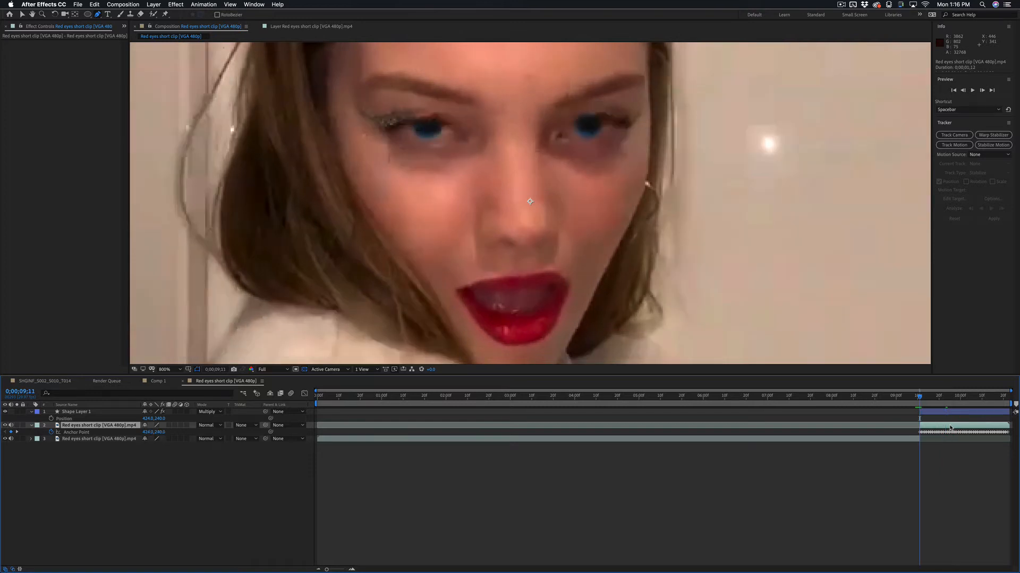
{"action": "left_click", "coordinate": [898, 397]}
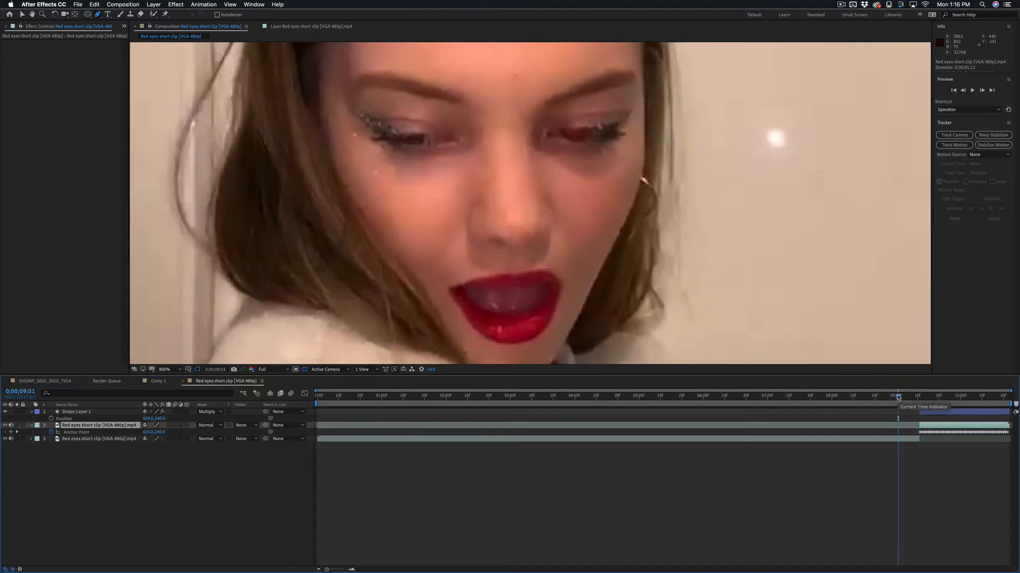
{"action": "key", "text": "k"}
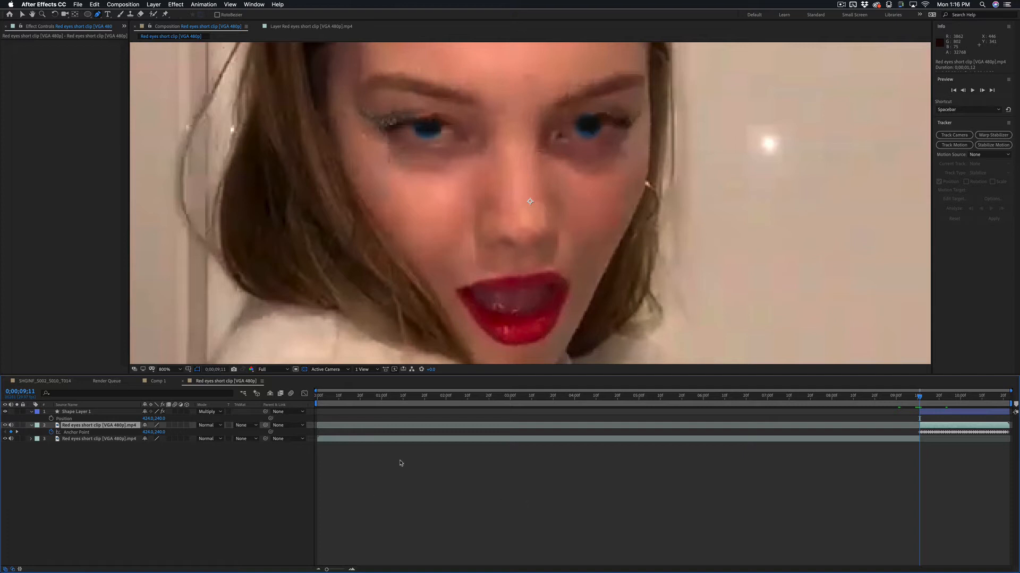
{"action": "left_click", "coordinate": [51, 419], "text": "alt"}
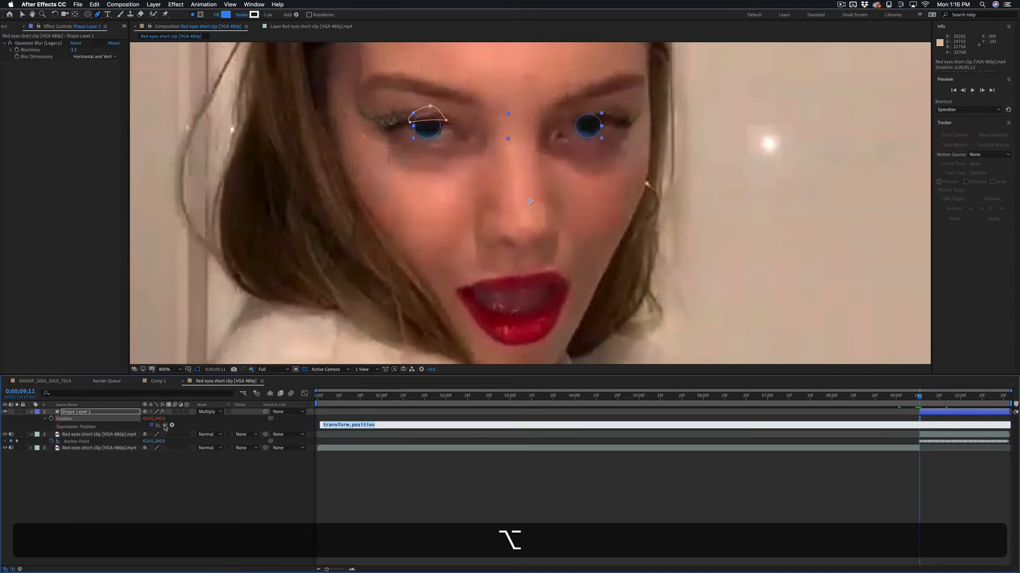
{"action": "left_click_drag", "start_coordinate": [165, 427], "coordinate": [76, 441]}
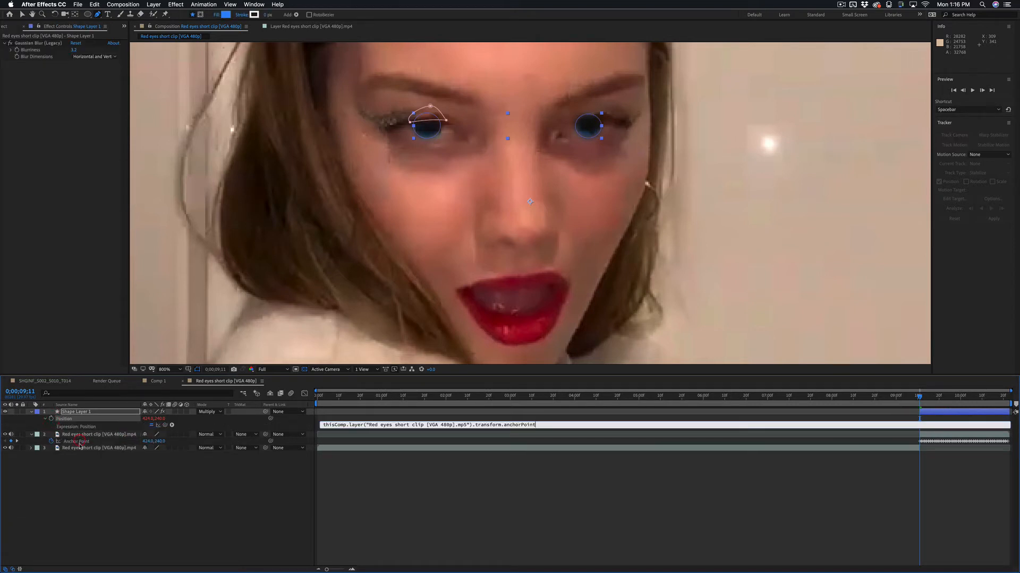
{"action": "left_click", "coordinate": [93, 480]}
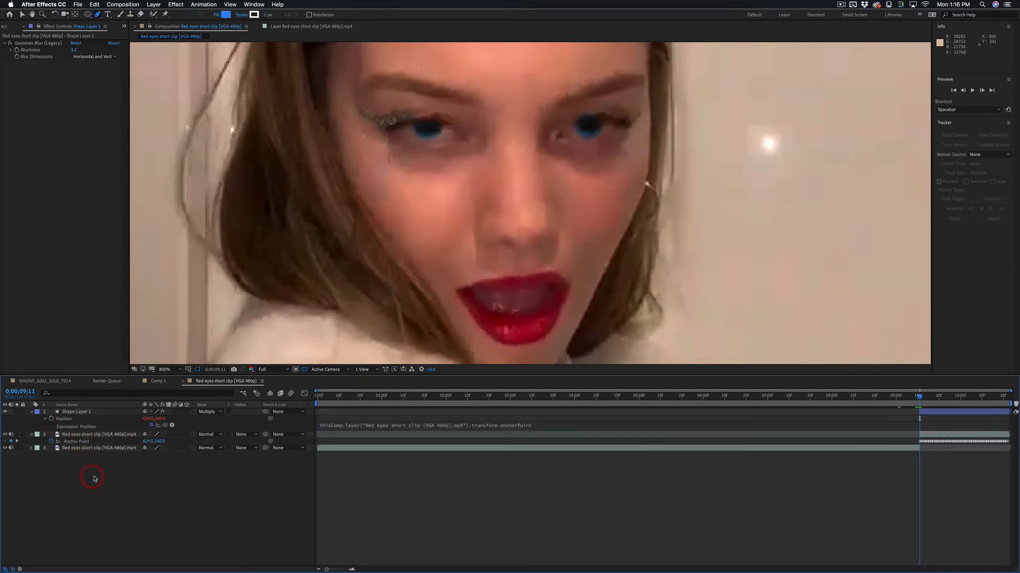
Parent the upper clip layer to Shape Layer 1 and check the eye movement from 0;00;09;11 onward
{"action": "left_click", "coordinate": [296, 434]}
{"action": "left_click", "coordinate": [362, 452]}
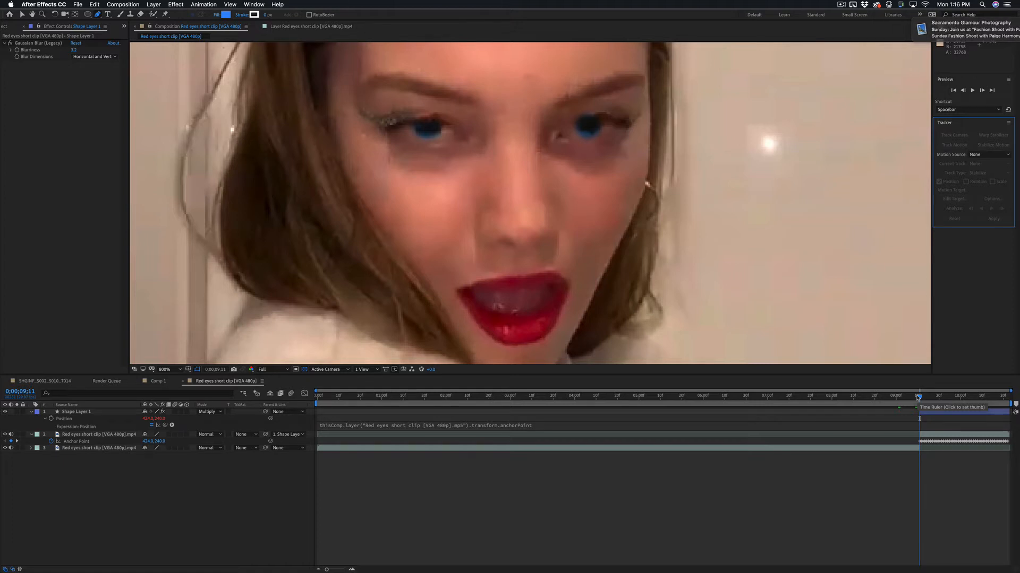
{"action": "key", "text": "space"}
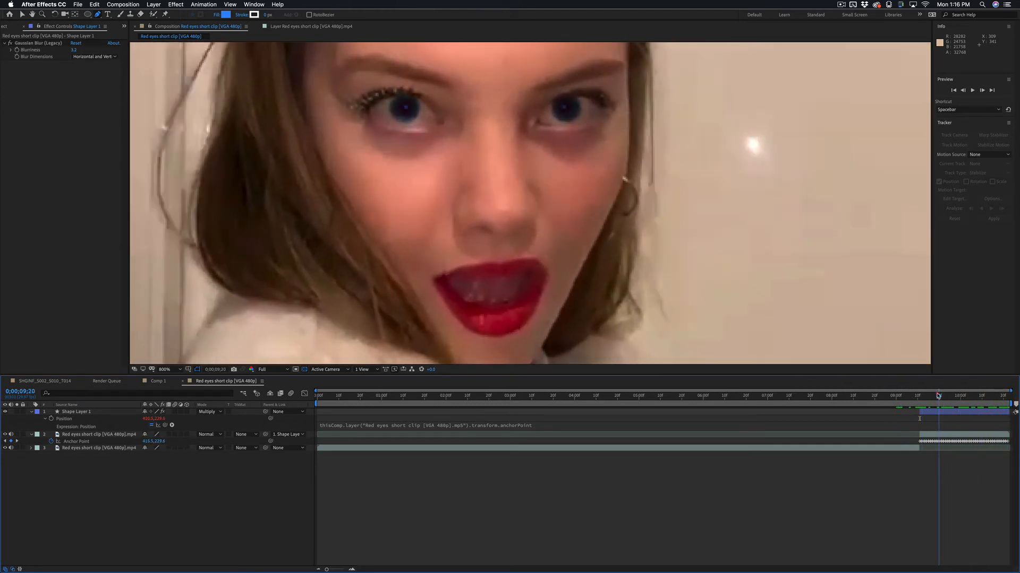
{"action": "left_click_drag", "start_coordinate": [901, 392], "coordinate": [921, 395]}
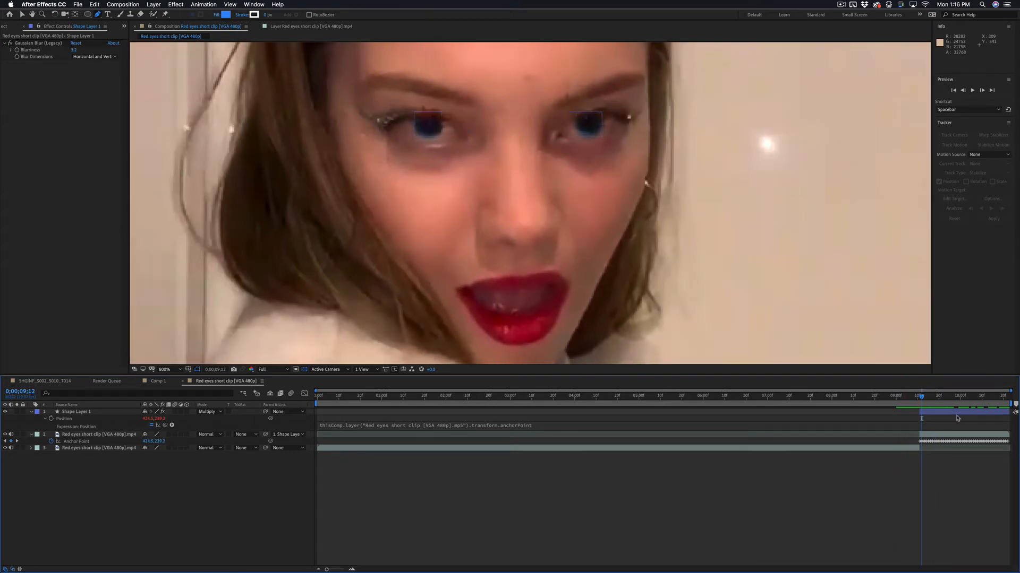
At 0;00;09;11, lower the two bottom corner points of Mask 1 to the eyelid edge, and hide the mask and shape outlines
{"action": "left_click", "coordinate": [925, 415]}
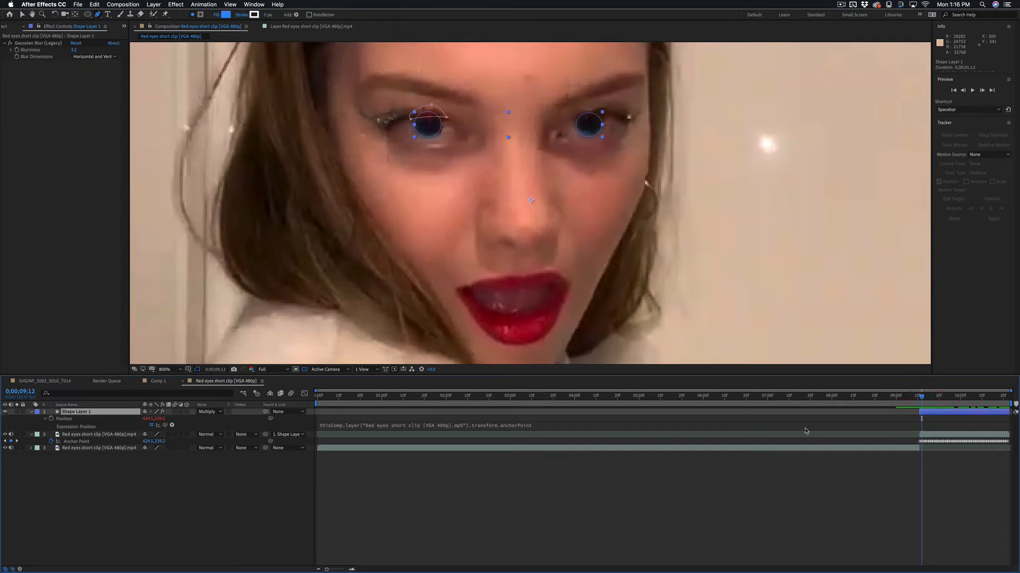
{"action": "key", "text": "m"}
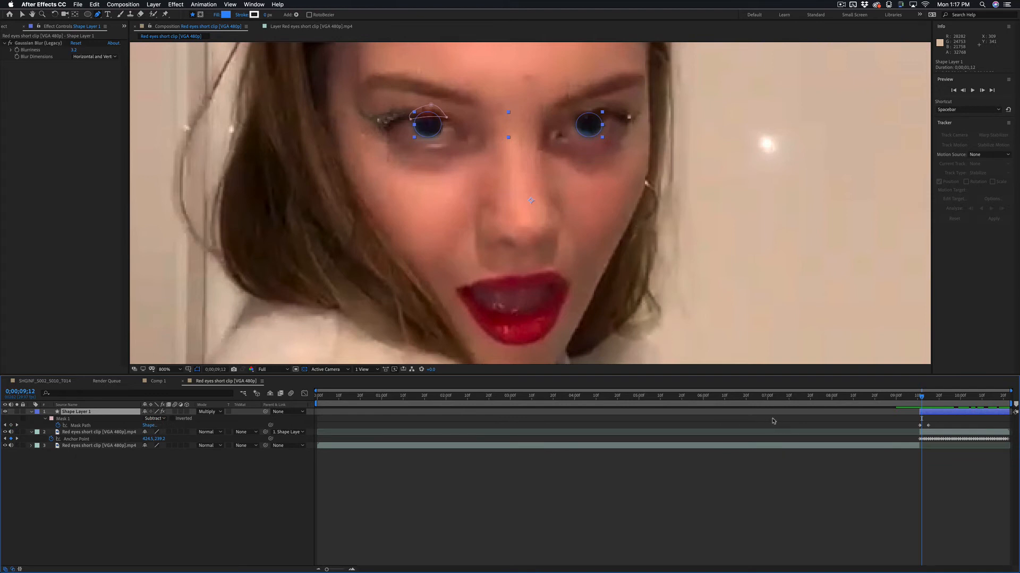
{"action": "key", "text": "Page_Up"}
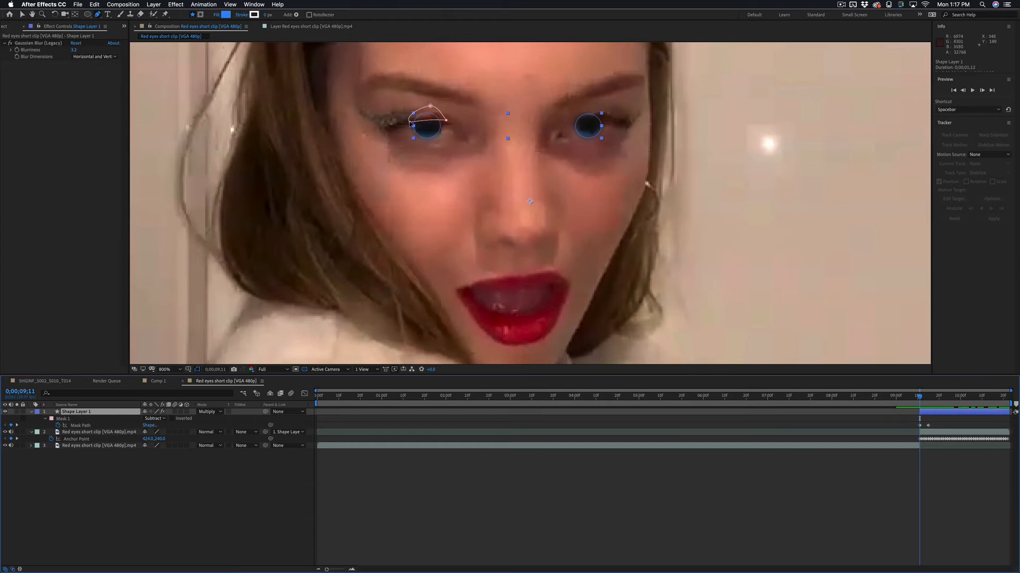
{"action": "left_click", "coordinate": [410, 123]}
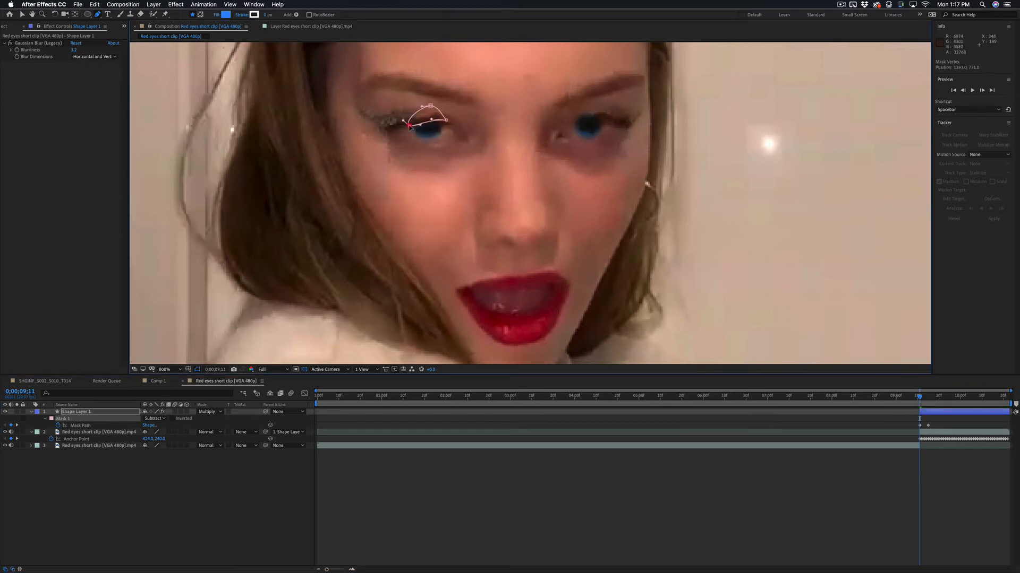
{"action": "left_click", "coordinate": [446, 120]}
{"action": "left_click_drag", "start_coordinate": [445, 120], "coordinate": [445, 122]}
{"action": "left_click_drag", "start_coordinate": [298, 308], "coordinate": [209, 328]}
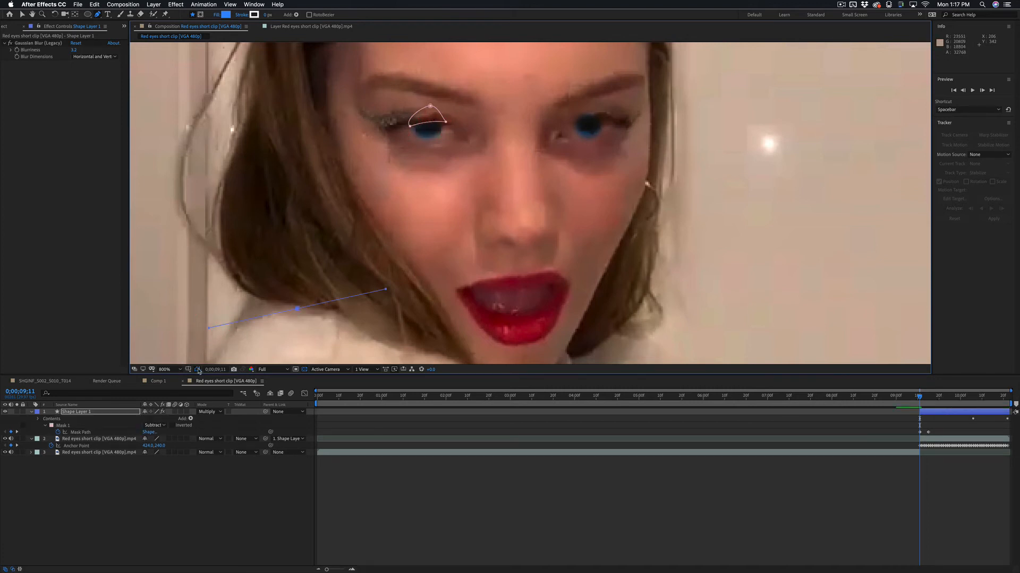
{"action": "left_click", "coordinate": [197, 369]}
Move the second Mask Path keyframe of Mask 1 to 0;00;09;13
{"action": "left_click", "coordinate": [923, 398]}
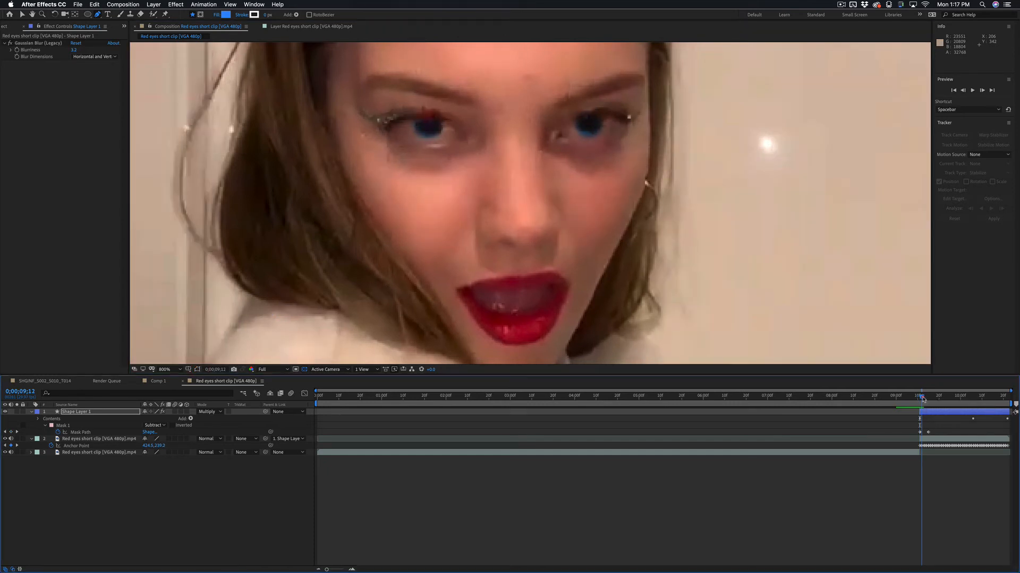
{"action": "left_click_drag", "start_coordinate": [923, 399], "coordinate": [924, 399]}
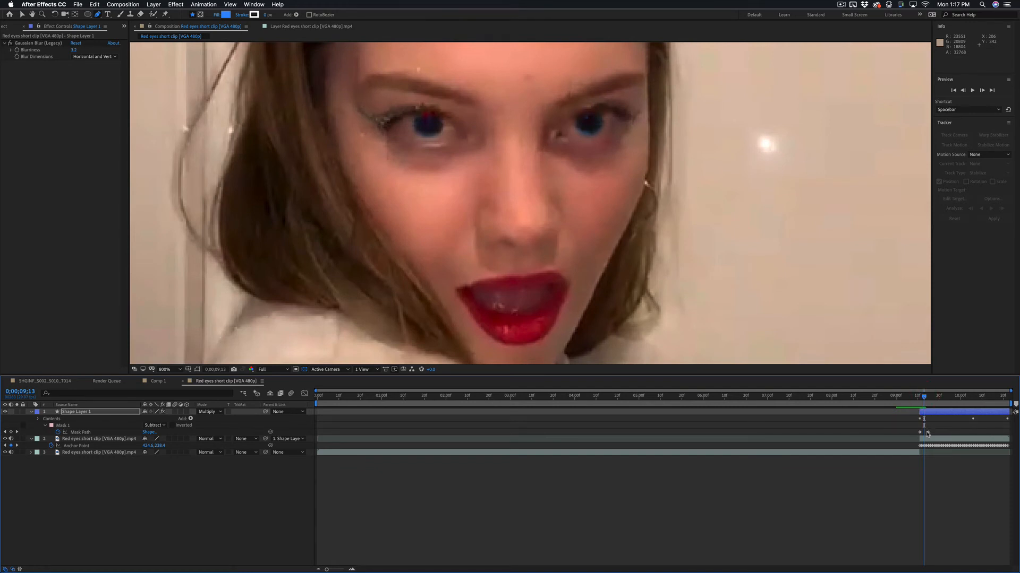
{"action": "left_click_drag", "start_coordinate": [927, 433], "coordinate": [924, 433]}
Fit the whole composition in the viewer and play back the clip to review the corrected eyes from 0;00;09;06
{"action": "left_click_drag", "start_coordinate": [924, 399], "coordinate": [980, 400]}
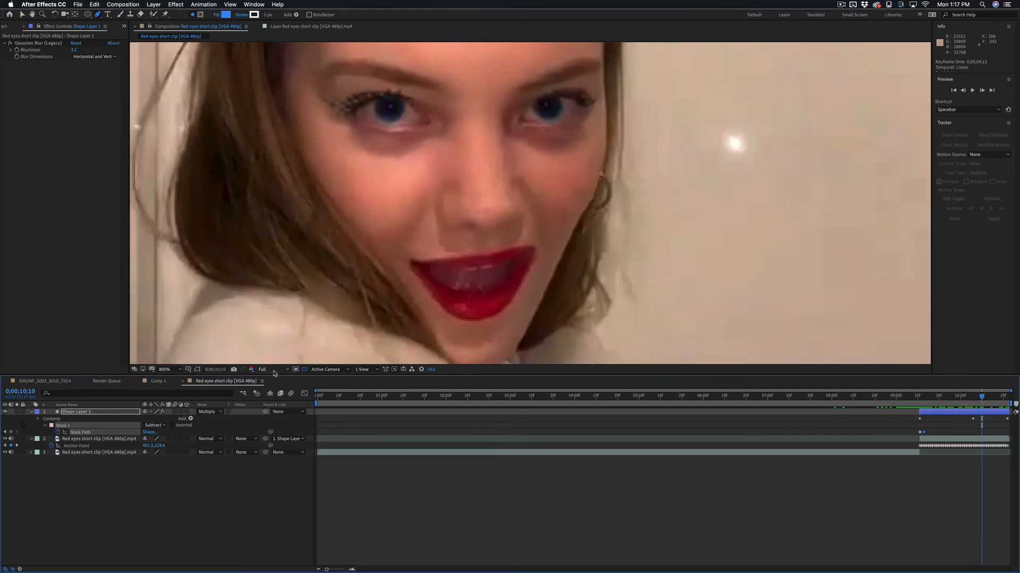
{"action": "left_click", "coordinate": [176, 370]}
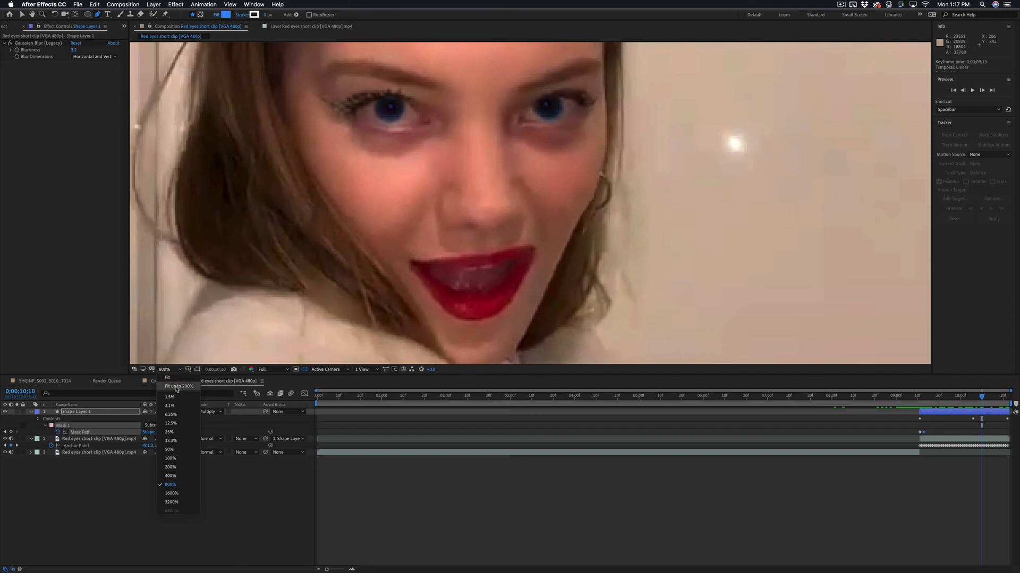
{"action": "left_click", "coordinate": [175, 378]}
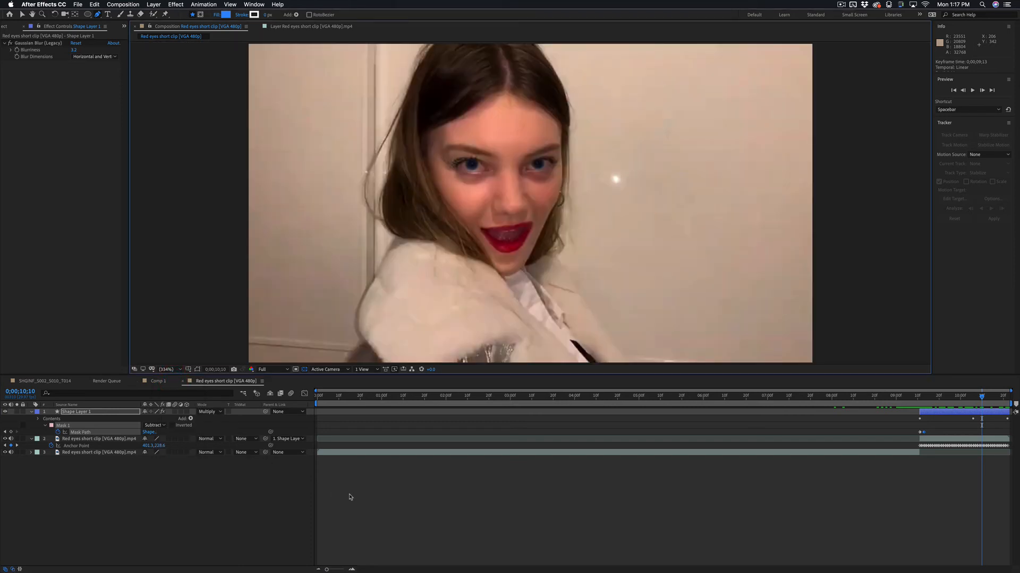
{"action": "key", "text": "super"}
{"action": "left_click", "coordinate": [909, 401]}
{"action": "key", "text": "super"}
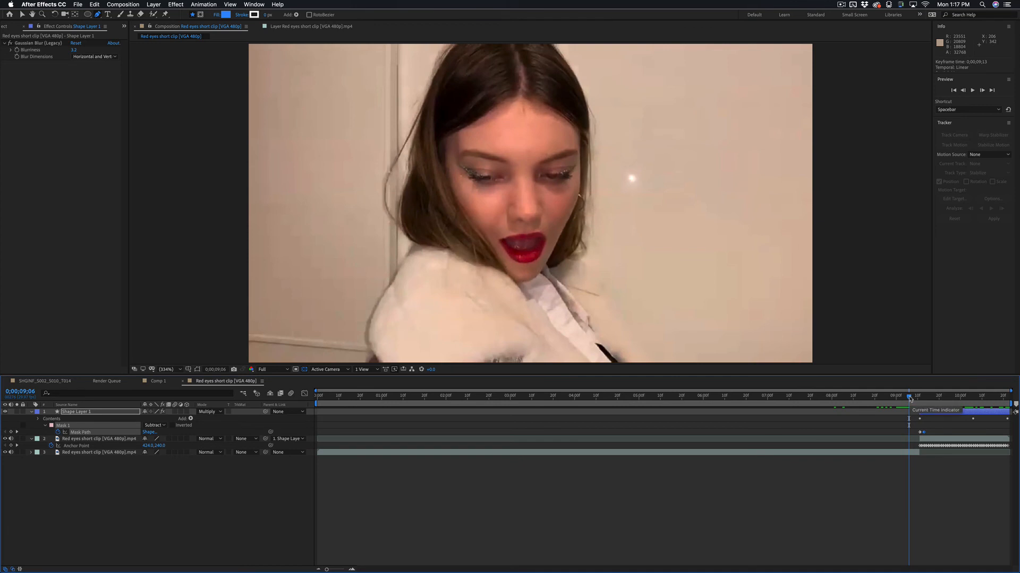
{"action": "key", "text": "space"}
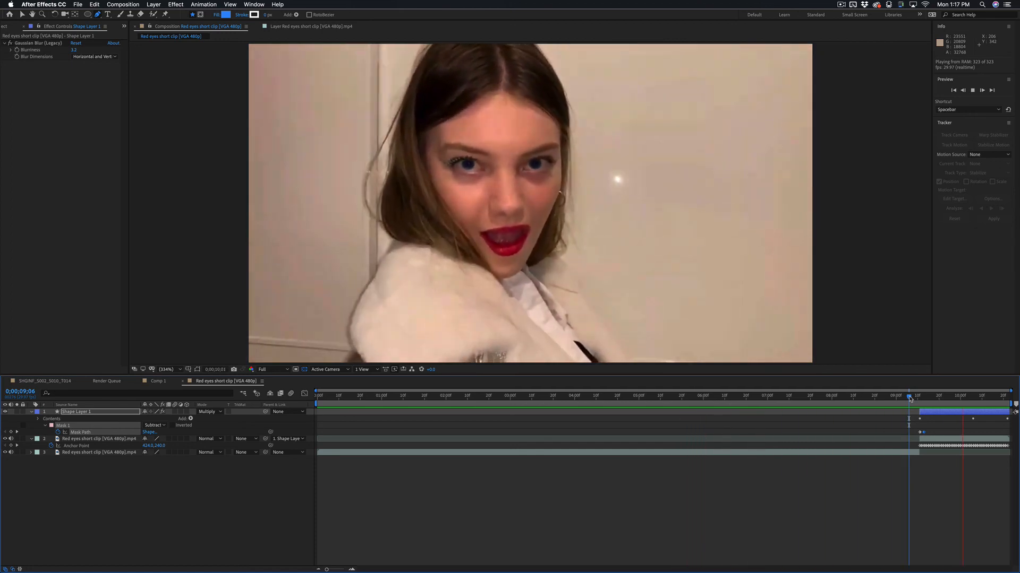
{"action": "key", "text": "space"}
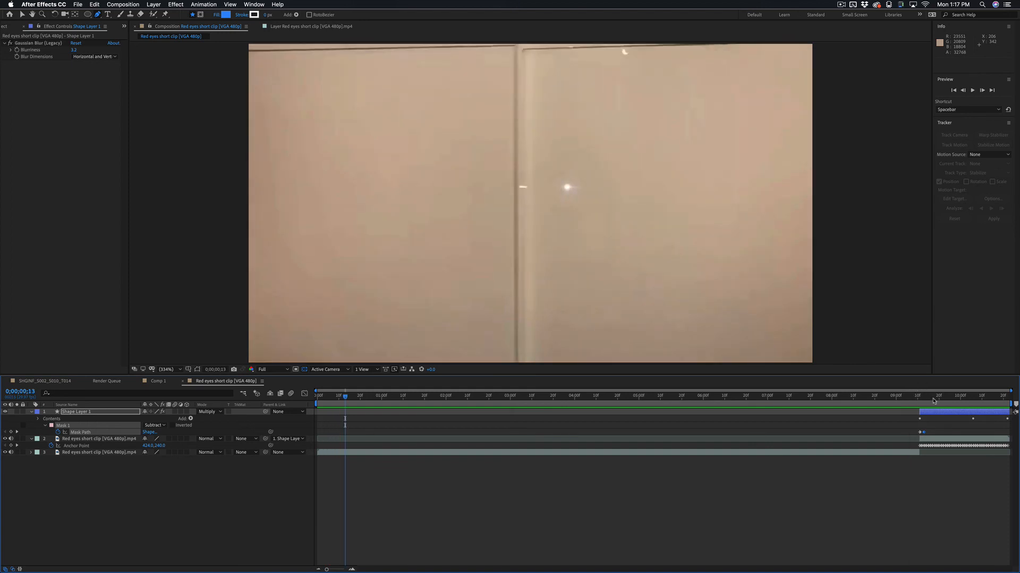
{"action": "mouse_move", "coordinate": [934, 401]}
{"action": "left_mouse_down"}
{"action": "mouse_move", "coordinate": [903, 398]}
{"action": "mouse_move", "coordinate": [946, 398]}
{"action": "mouse_move", "coordinate": [927, 397]}
{"action": "left_mouse_up"}
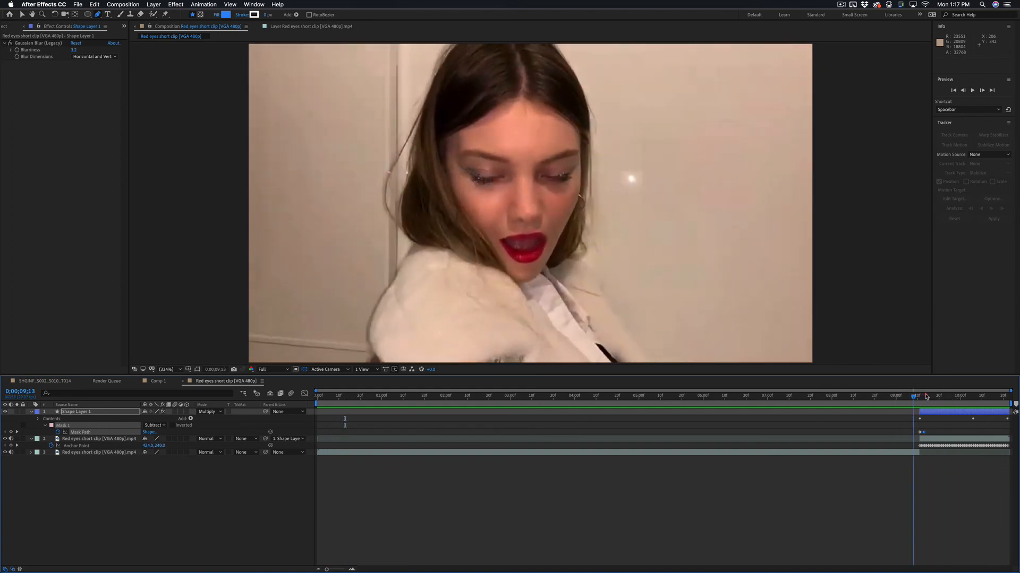